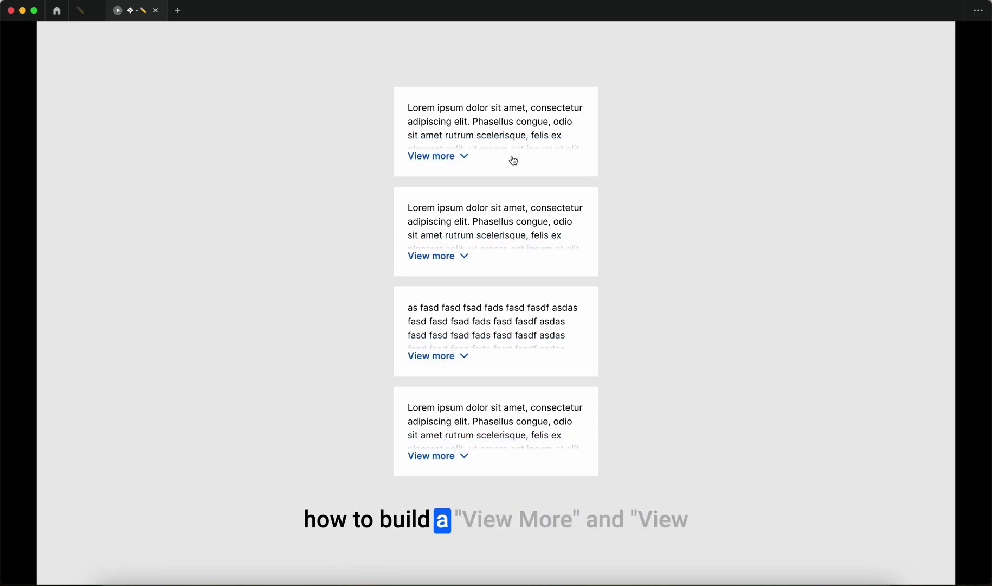
In the prototype preview, expand and collapse all four stacked View more cards in turn
click(514, 161)
click(495, 301)
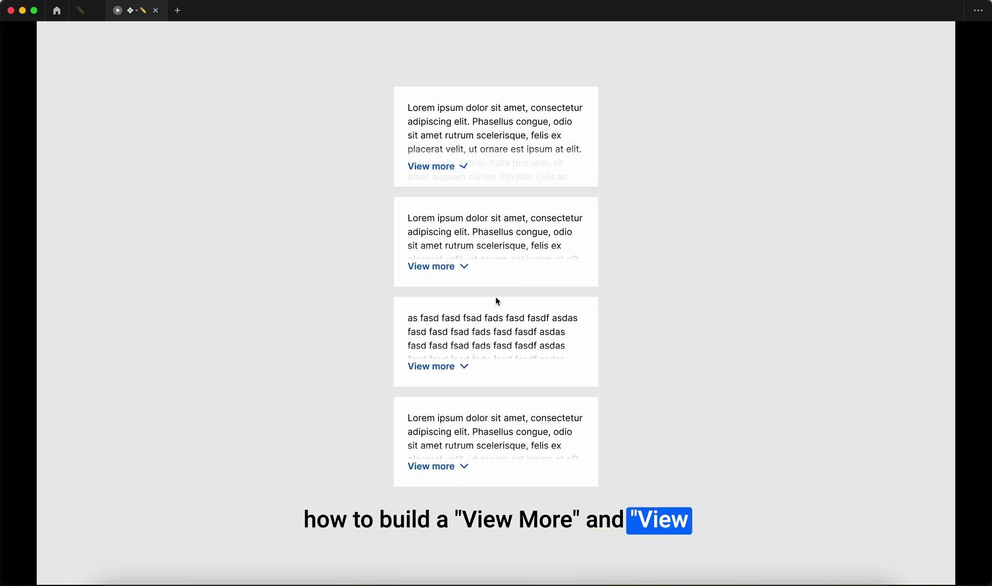
click(484, 268)
click(492, 392)
click(461, 367)
click(465, 400)
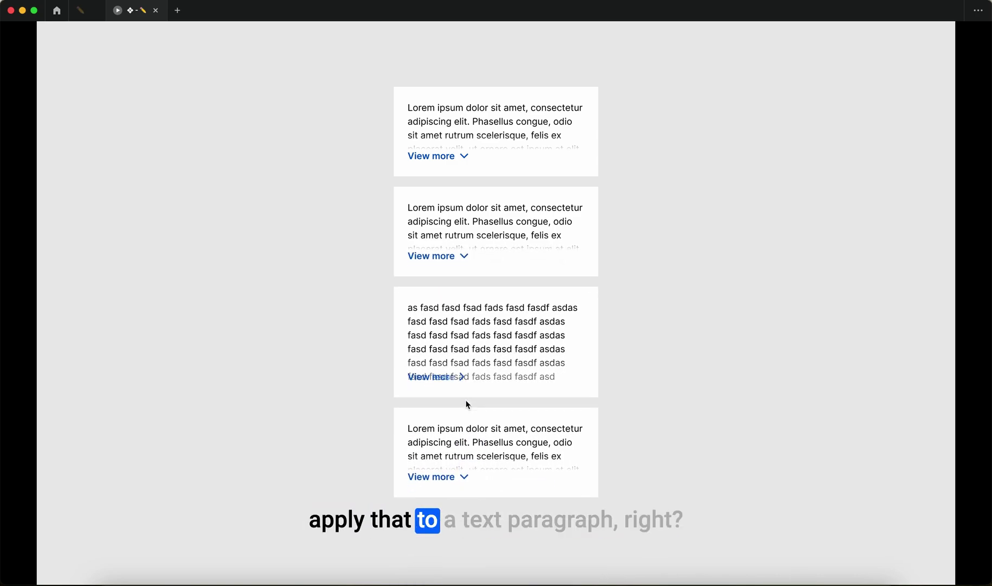
click(442, 467)
scroll(496, 434, down, 3)
click(434, 492)
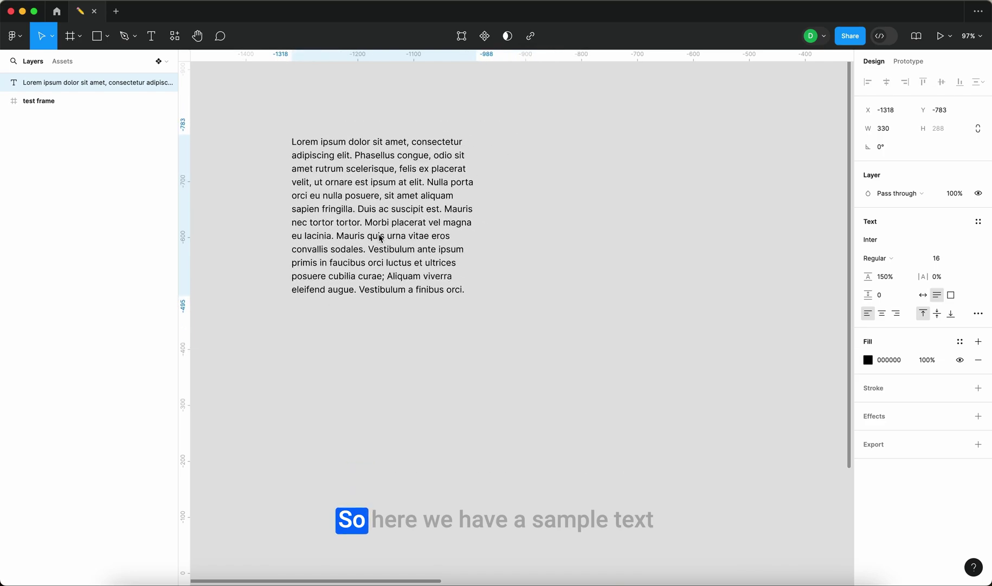
Select the Lorem ipsum paragraph and drag it toward the canvas centre
click(382, 249)
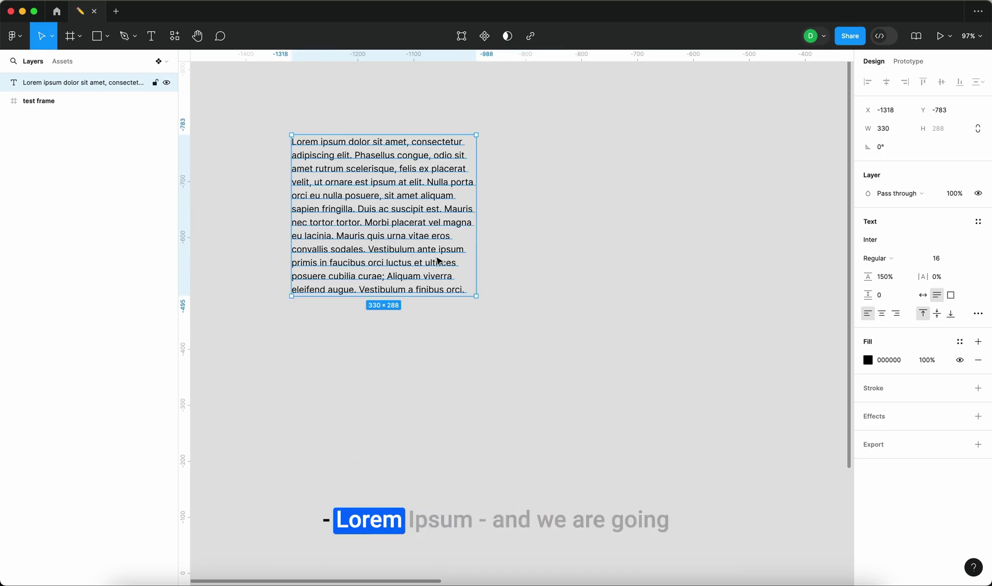
key(super+z)
click(591, 229)
scroll(591, 229, up, 1)
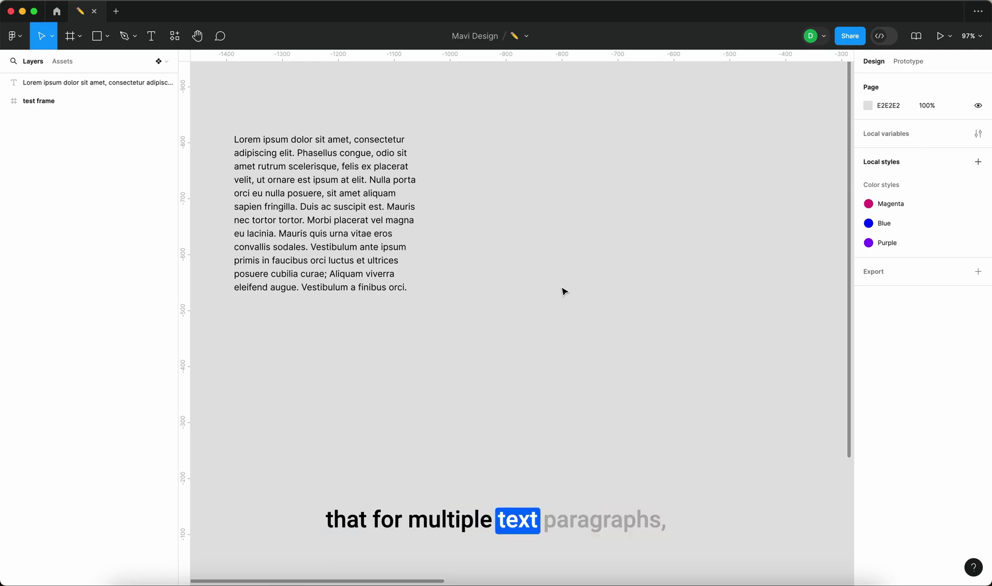
drag(351, 233, 345, 180)
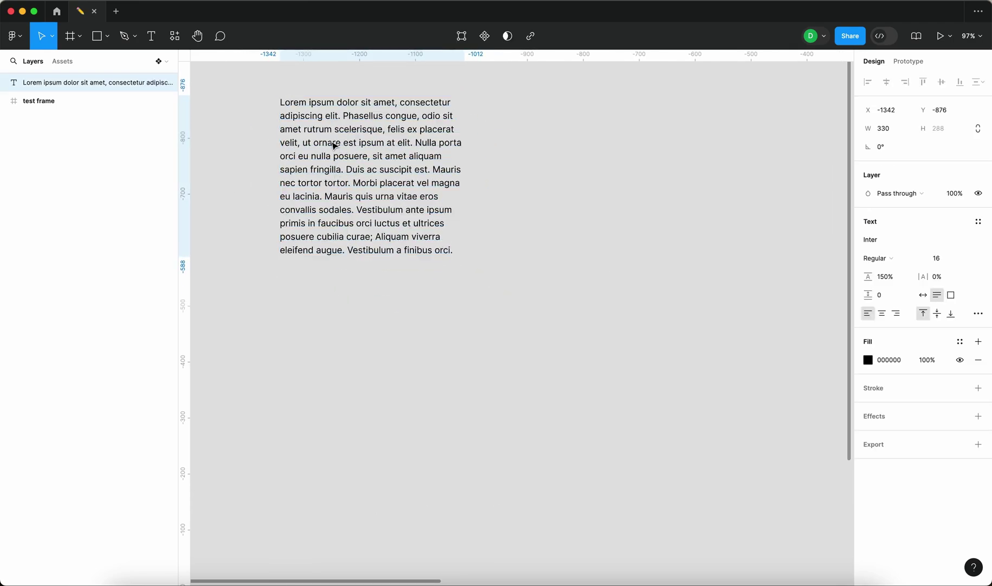
drag(333, 145, 457, 191)
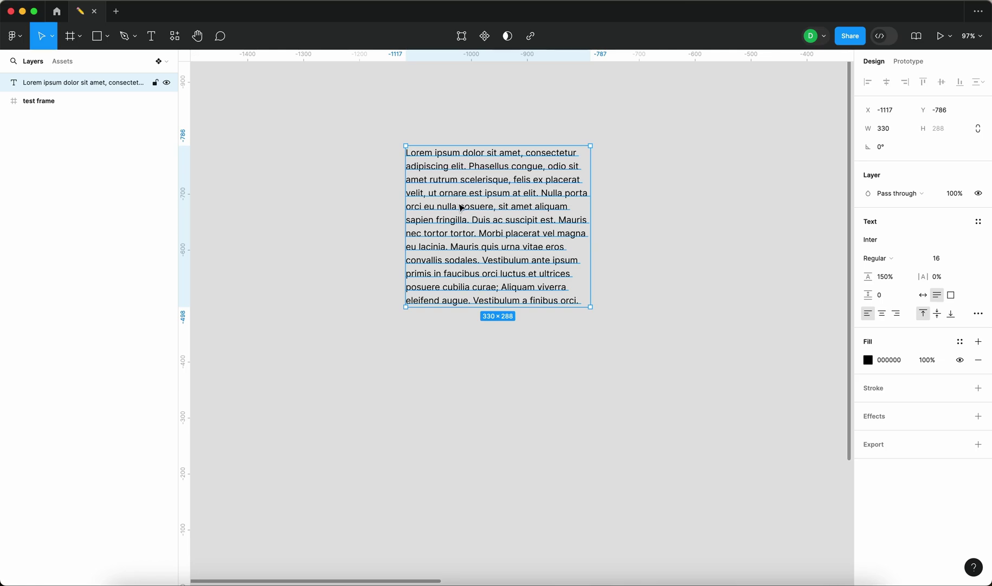
Wrap the paragraph in auto layout Frame 1 and nudge the frame down slightly
key(shift+a)
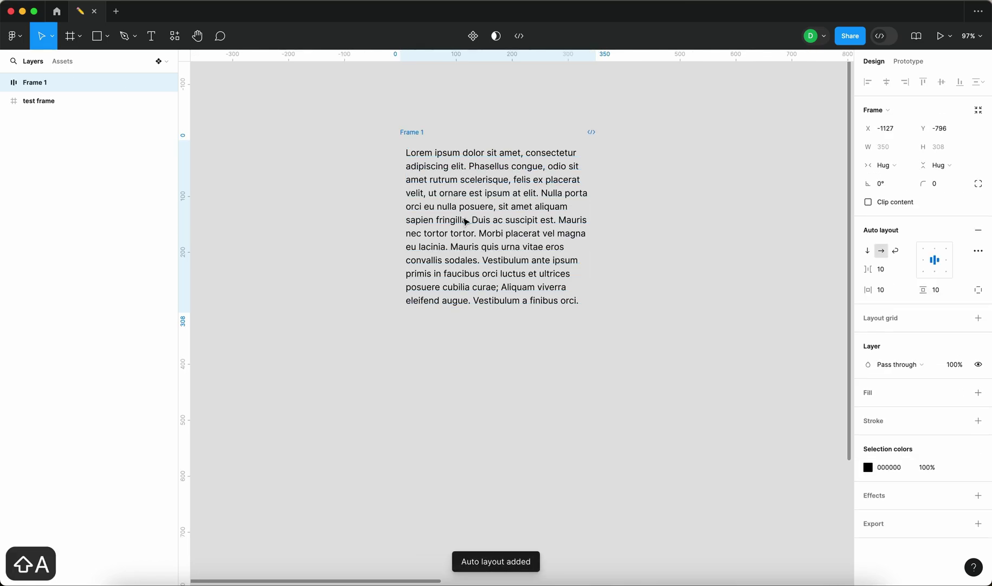
click(377, 137)
drag(419, 132, 416, 158)
click(460, 223)
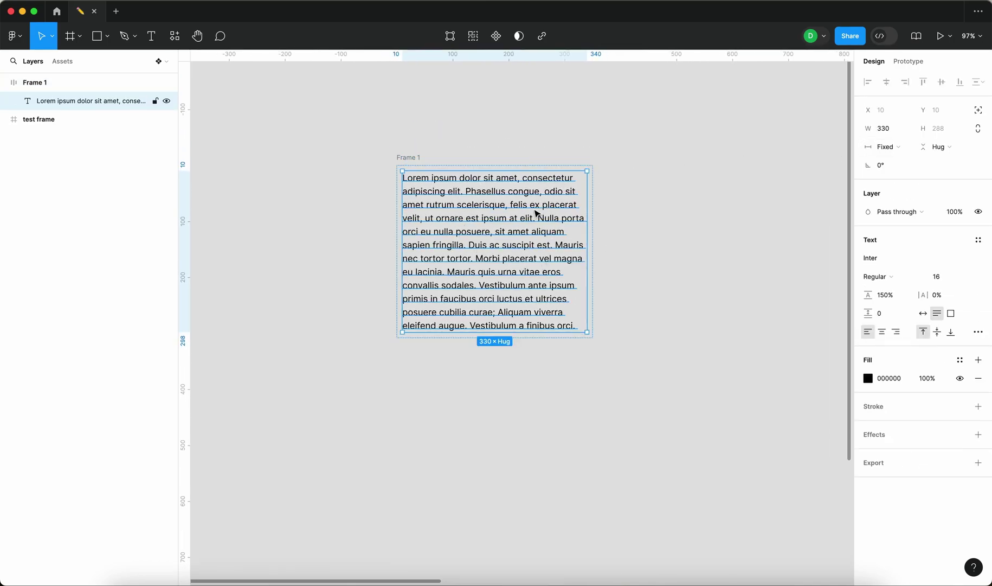
Set the paragraph's width to Fill container and check its wrapping by narrowing Frame 1
click(873, 149)
click(889, 171)
click(342, 168)
click(404, 157)
mouse_move(589, 201)
mouse_down()
mouse_move(490, 213)
mouse_move(598, 211)
mouse_up()
click(587, 184)
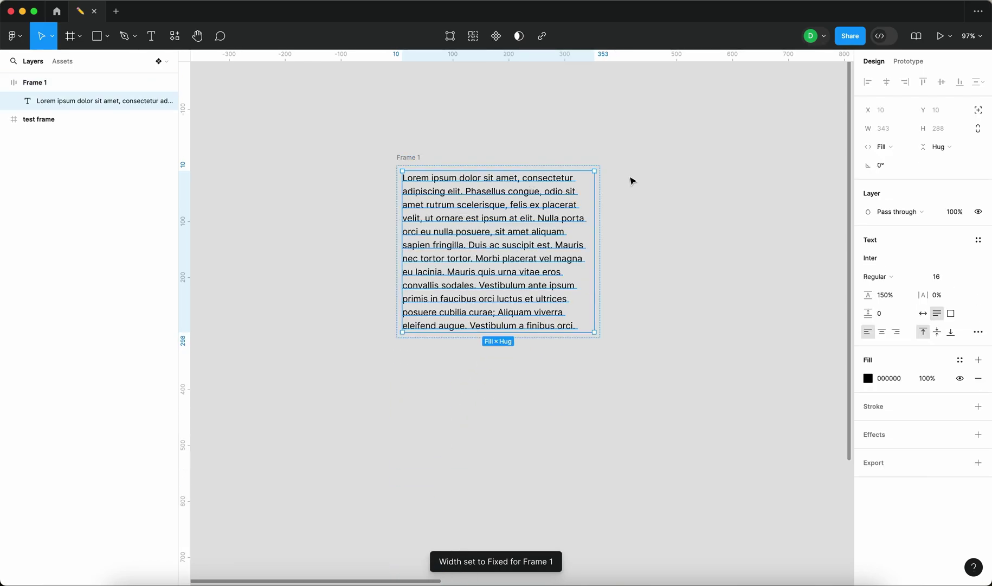
Set Frame 1's horizontal and vertical padding to 24
click(404, 158)
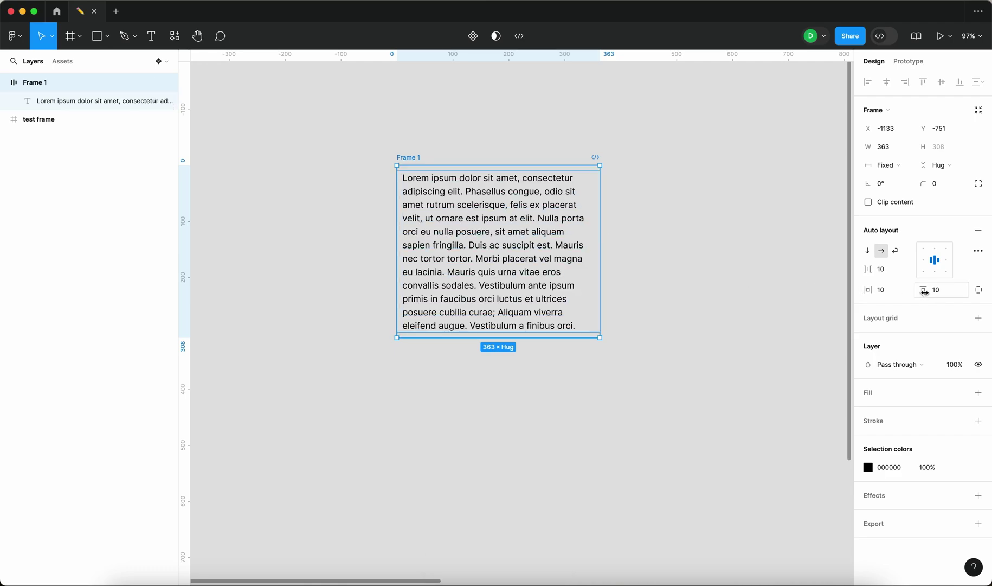
click(890, 292)
key(shift+Up)
key(Up)
key(Up)
key(Up)
key(Up)
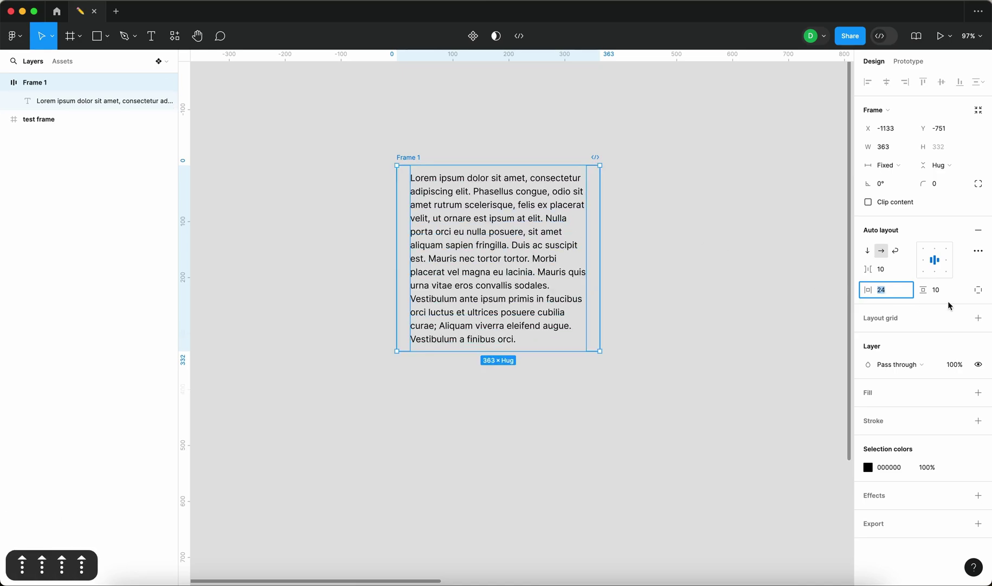
click(948, 297)
text(24)
key(Return)
Test resizing Frame 1's width and restore it to 363
click(606, 202)
click(465, 169)
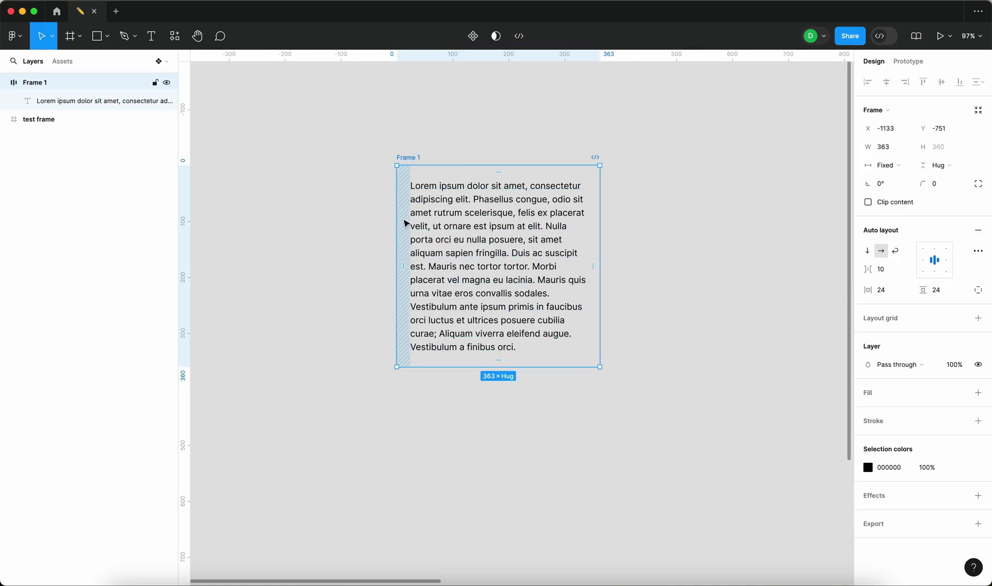
drag(596, 218, 600, 239)
click(672, 248)
Add a white FFFFFF fill to Frame 1
key(super+z)
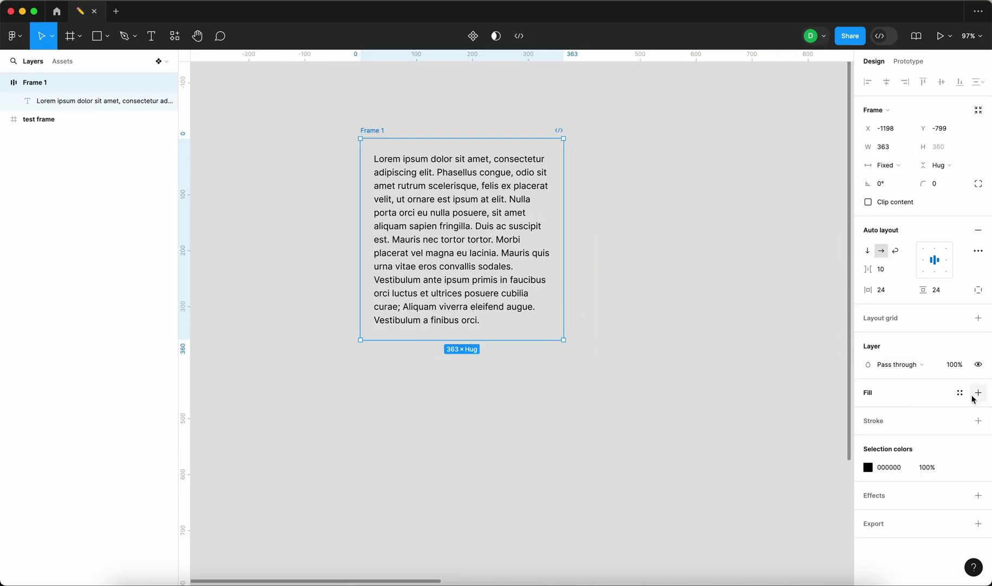
click(978, 393)
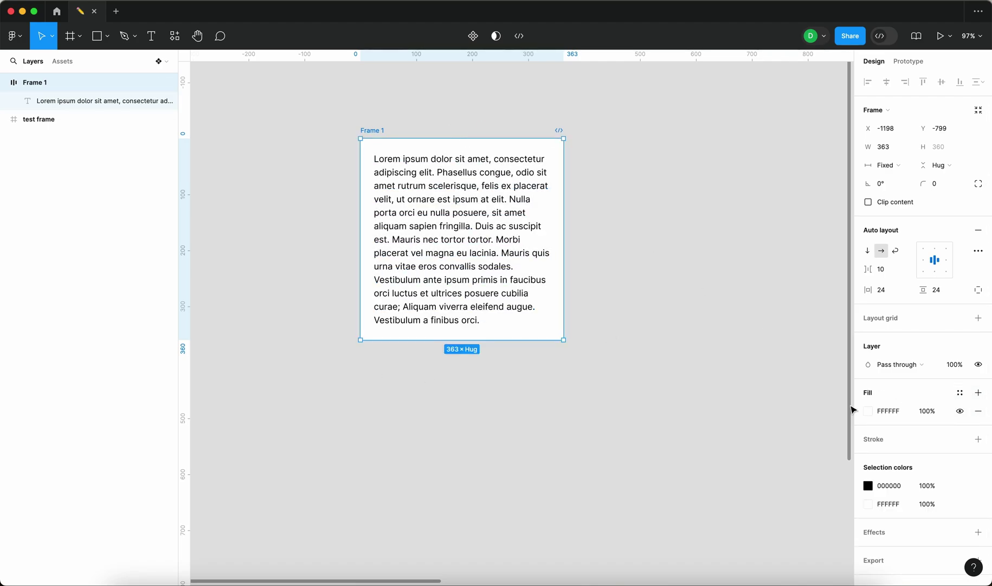
click(627, 230)
click(379, 136)
Narrow Frame 1 to check the paragraph rewraps, then undo the change
drag(563, 185, 499, 184)
key(super+z)
key(super+z)
scroll(624, 241, up, 2)
scroll(623, 242, right, 2)
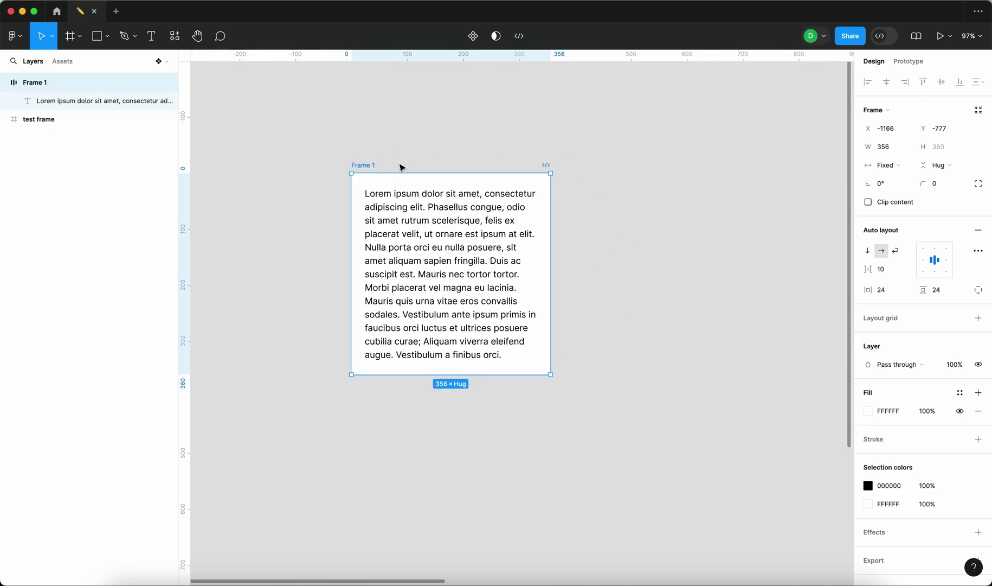
Rename Frame 1 to 'expanded' and duplicate it to the right as 'collapsed'
double_click(379, 165)
text(expanded)
key(Return)
drag(379, 166, 599, 171)
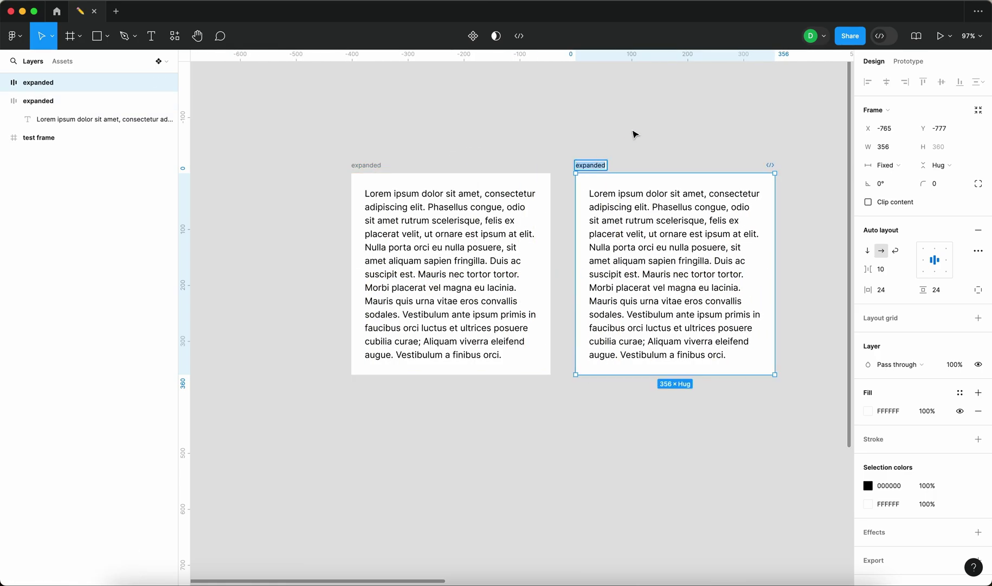
text(collapsed)
key(Return)
Shorten the collapsed card to a fixed 126 height and top-align both cards' content
scroll(585, 152, right, 2)
drag(540, 164, 532, 162)
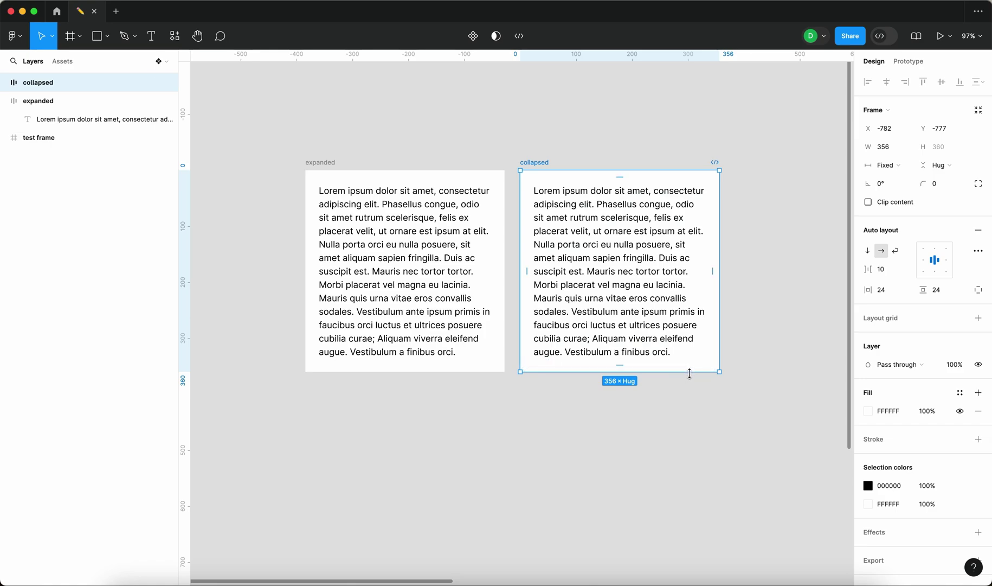
drag(689, 373, 690, 241)
shift+click(335, 172)
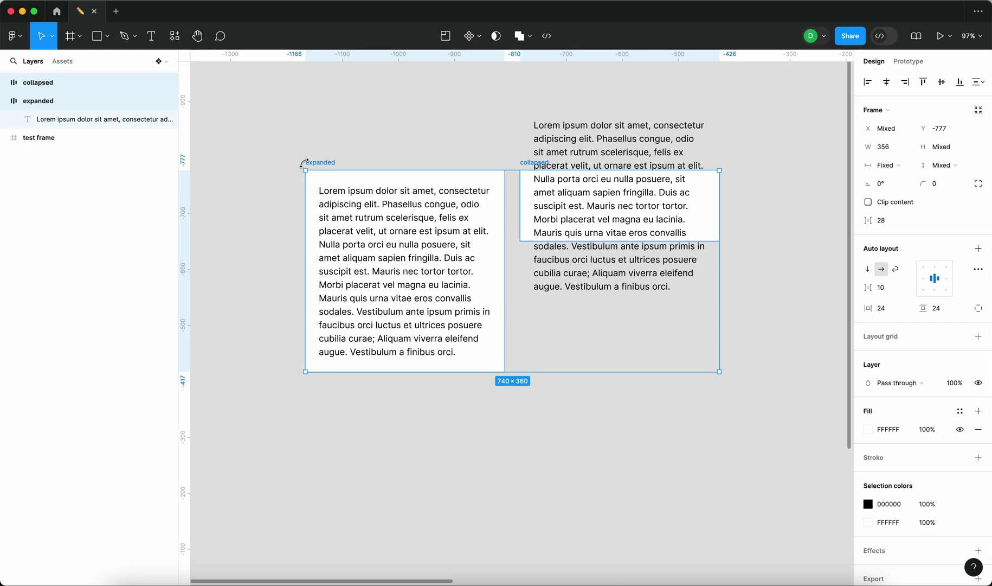
click(937, 271)
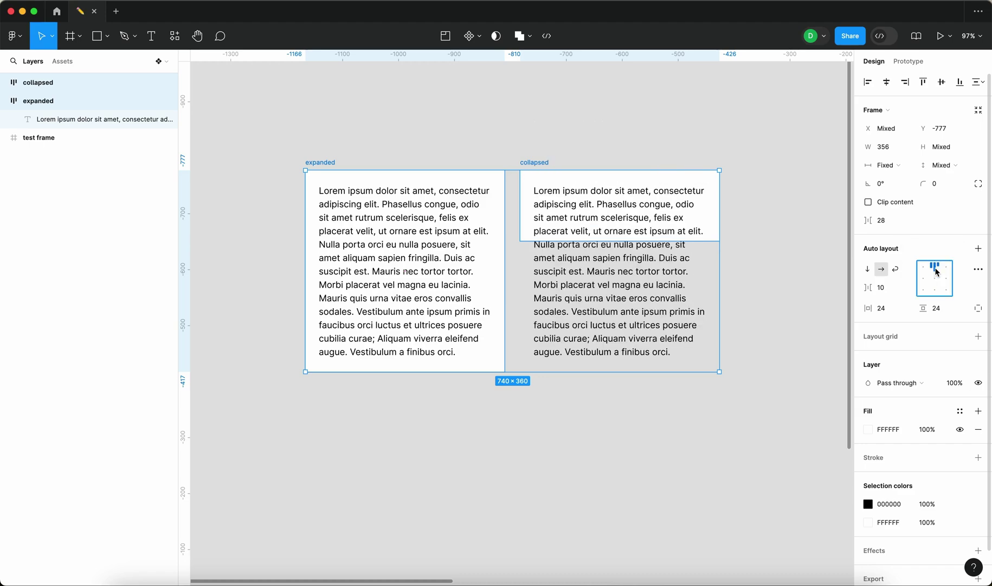
Turn on Clip content for both the collapsed and expanded cards
click(822, 258)
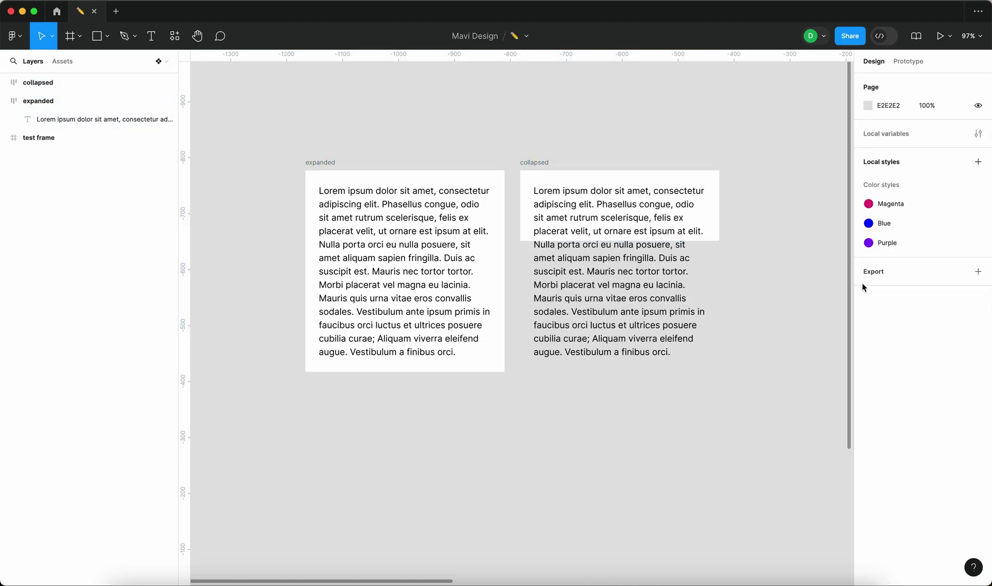
click(542, 163)
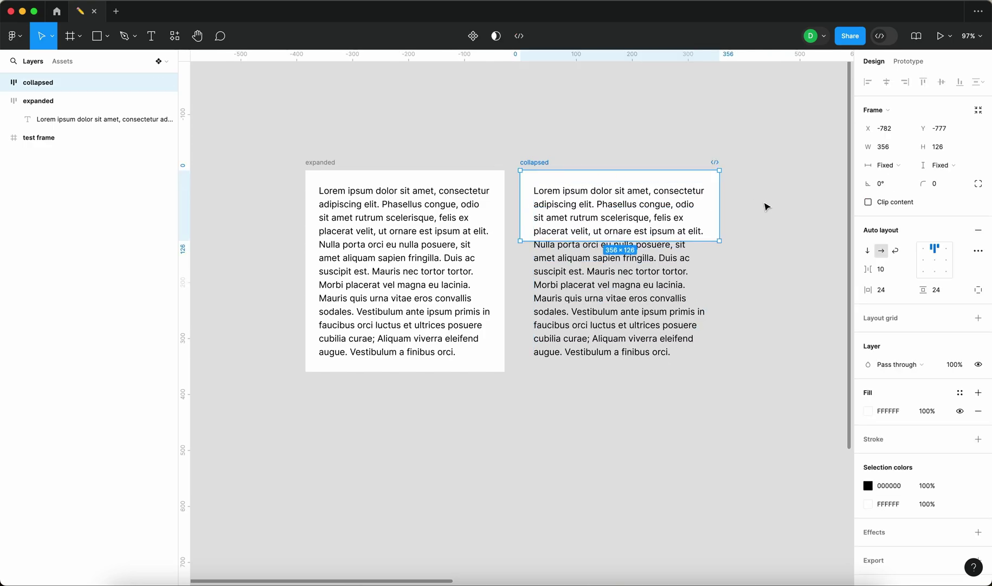
click(868, 203)
click(320, 162)
click(883, 203)
click(649, 295)
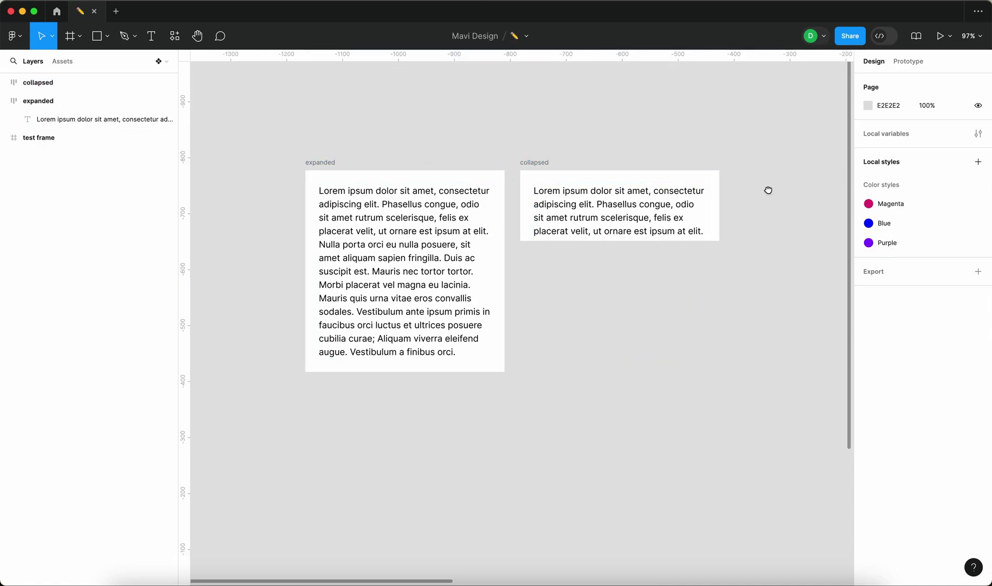
Add a 'View more' text layer below the cards
scroll(749, 200, down, 2)
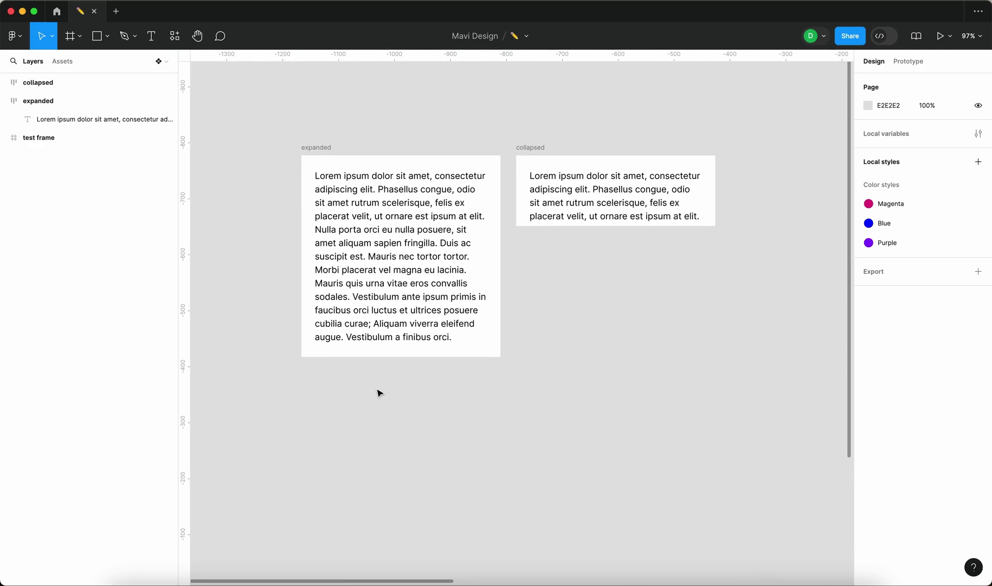
key(t)
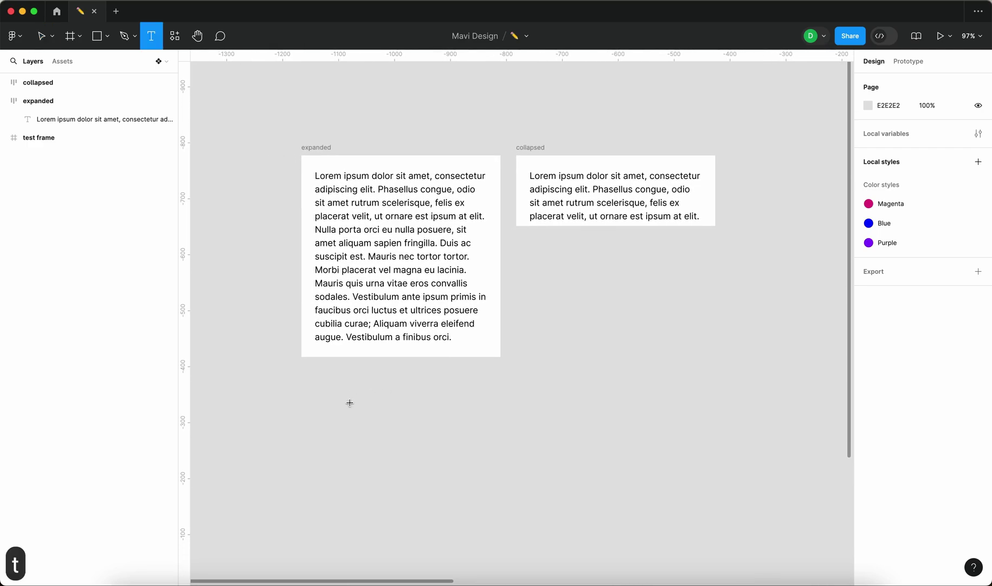
click(350, 402)
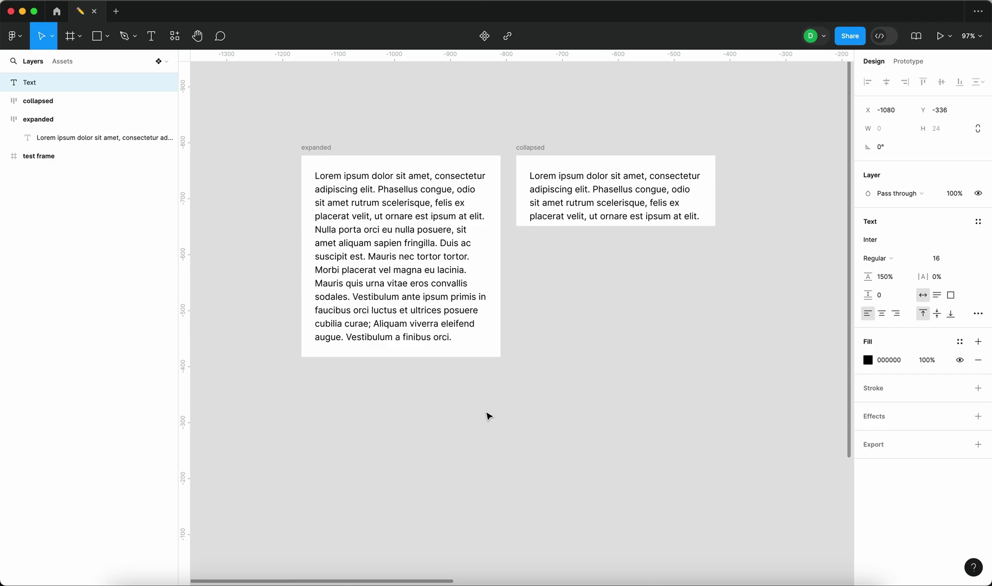
text(View more)
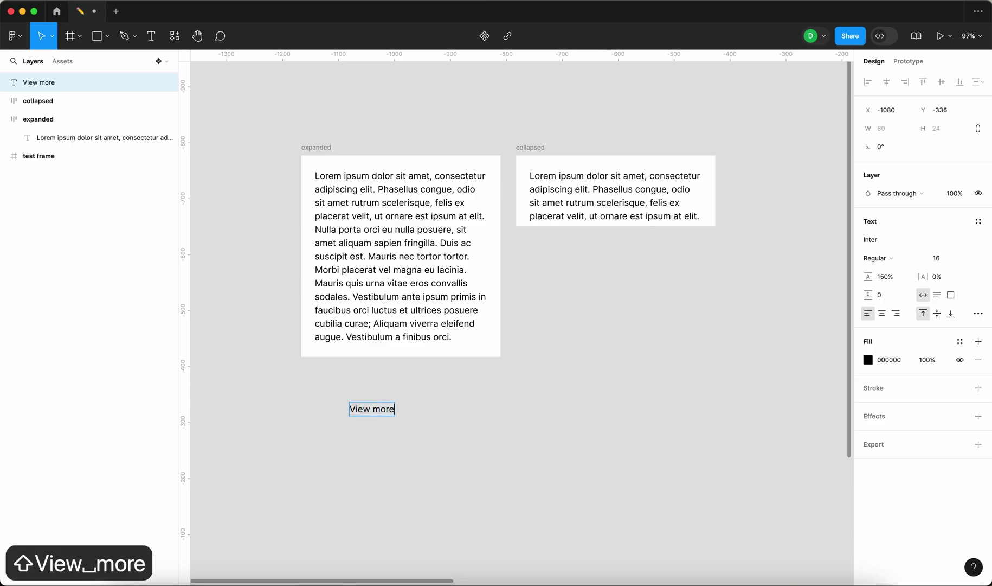
key(Escape)
drag(372, 409, 385, 393)
Colour the View more text 0054D2 and set its weight to Semi Bold
click(868, 361)
drag(786, 439, 805, 440)
drag(810, 393, 854, 313)
drag(806, 441, 806, 445)
click(878, 258)
click(894, 285)
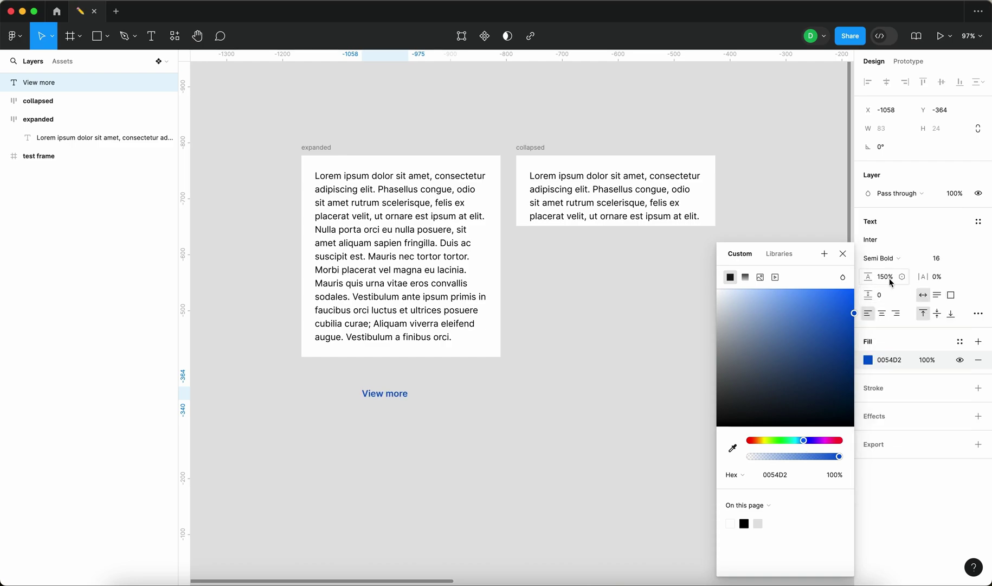
click(842, 253)
click(564, 471)
Draw a downward three-point chevron with the Pen tool beside View more
scroll(411, 416, up, 10)
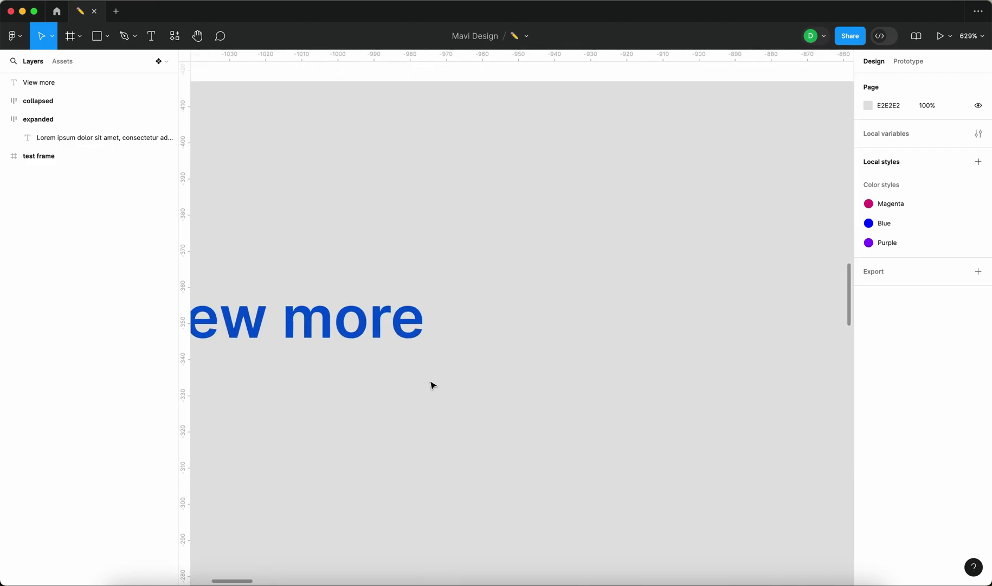
key(p)
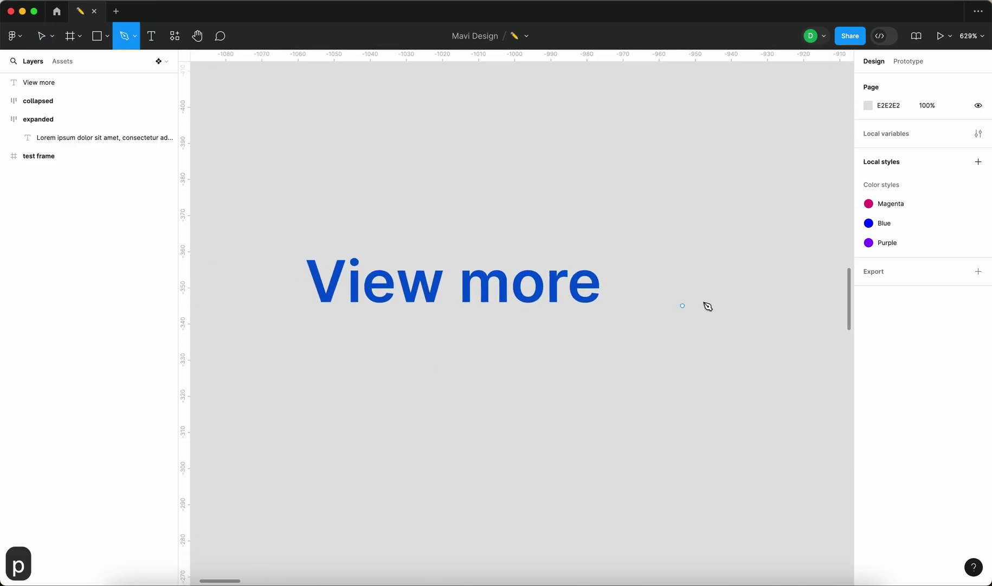
click(675, 271)
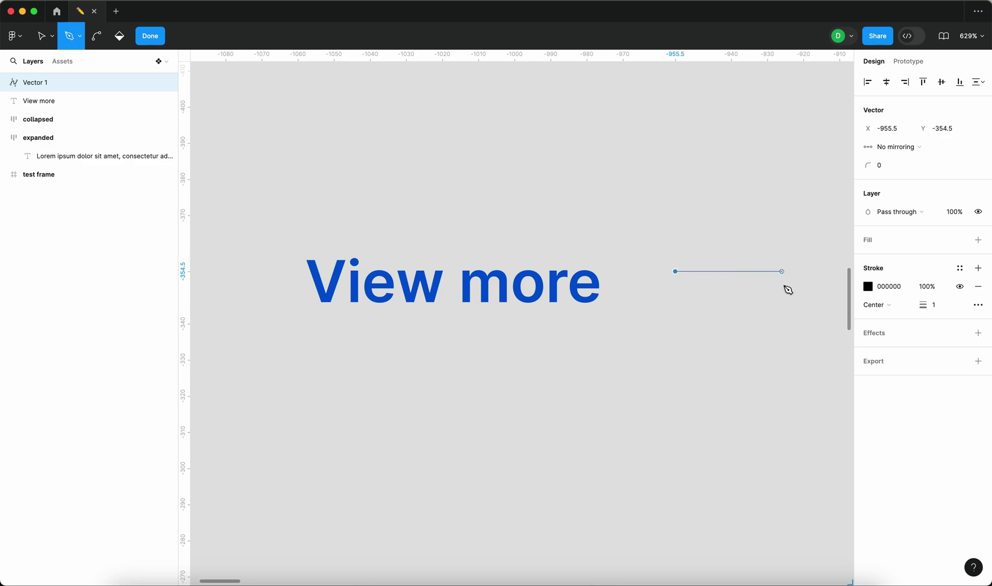
click(699, 295)
click(723, 272)
key(Return)
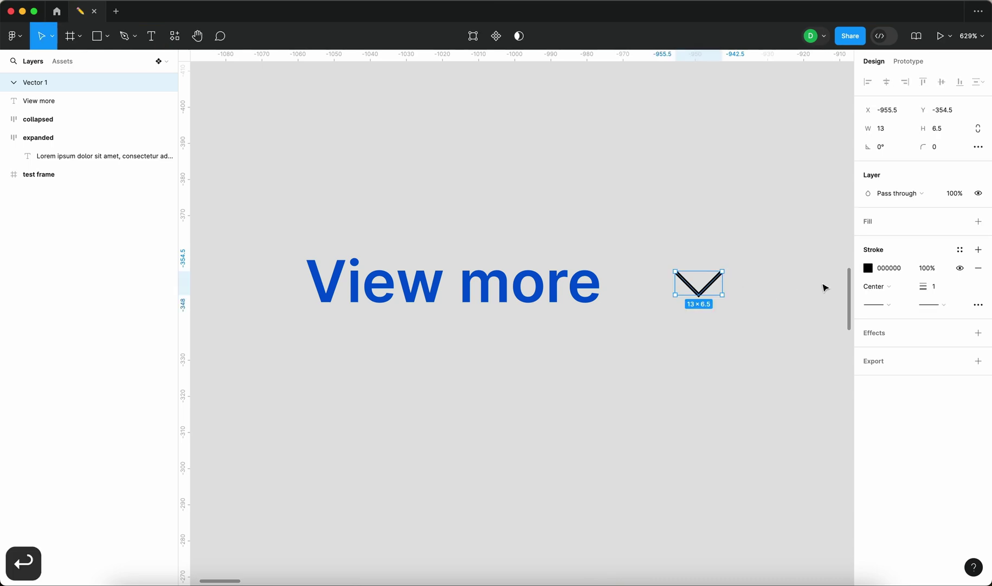
Stroke the chevron with the text's 0054D2 blue at weight 2
click(871, 269)
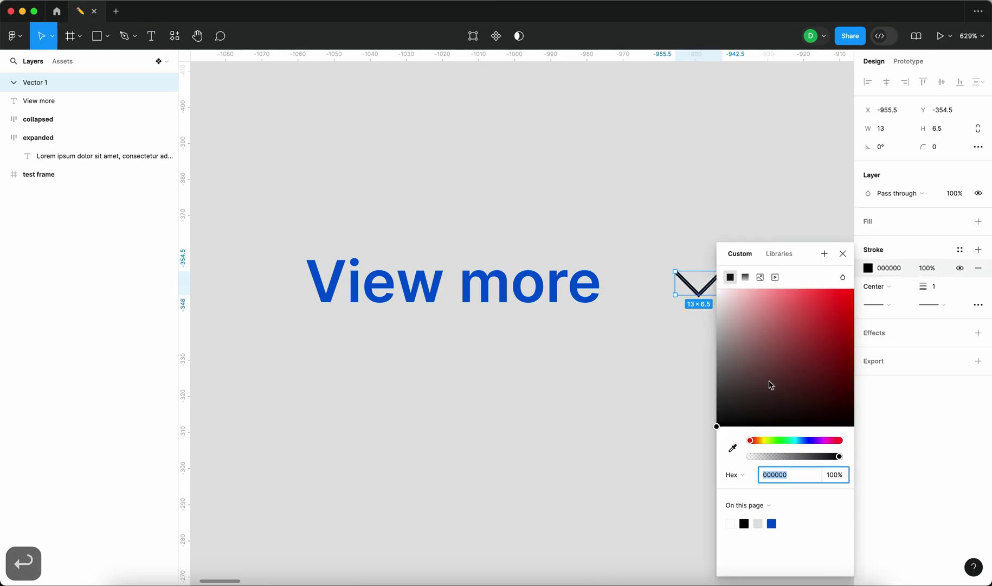
click(732, 448)
click(357, 277)
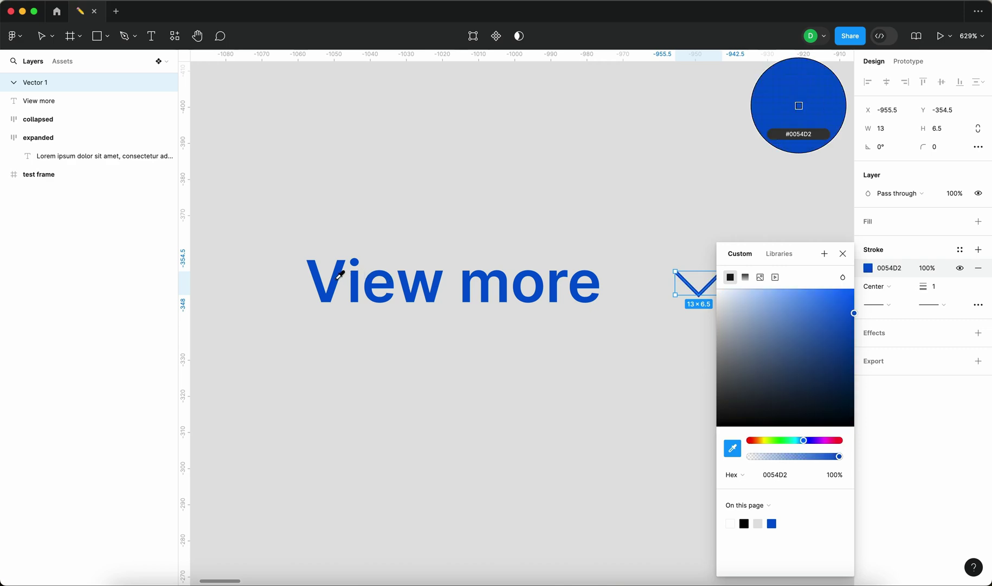
click(560, 244)
click(694, 293)
click(948, 286)
key(Up)
key(Up)
key(Down)
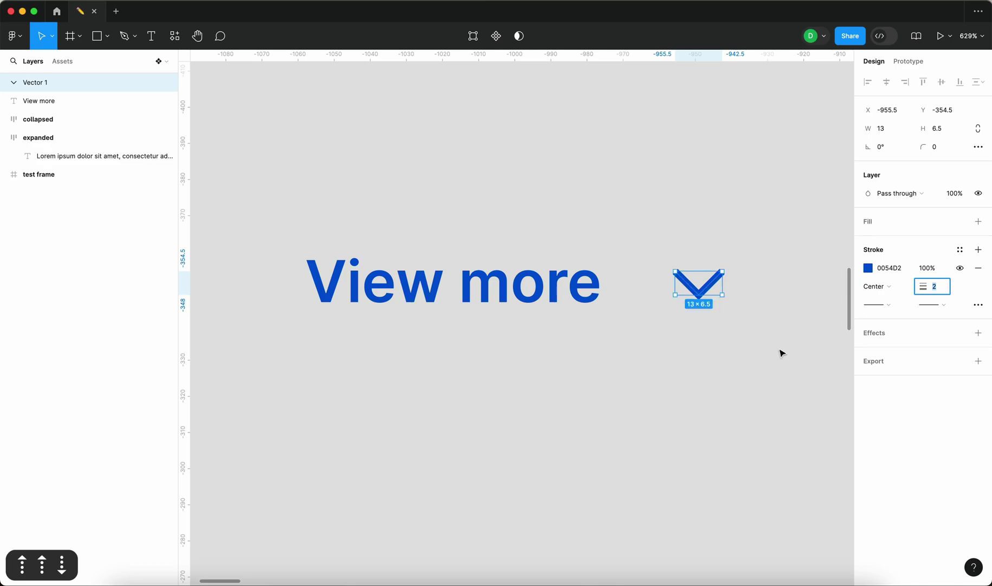
Move the chevron closer to the View more text
click(780, 349)
scroll(779, 350, down, 10)
scroll(733, 330, up, 10)
click(725, 308)
drag(725, 308, 696, 306)
Wrap View more and the chevron in an auto layout frame renamed 'button'
shift+click(569, 310)
key(shift+a)
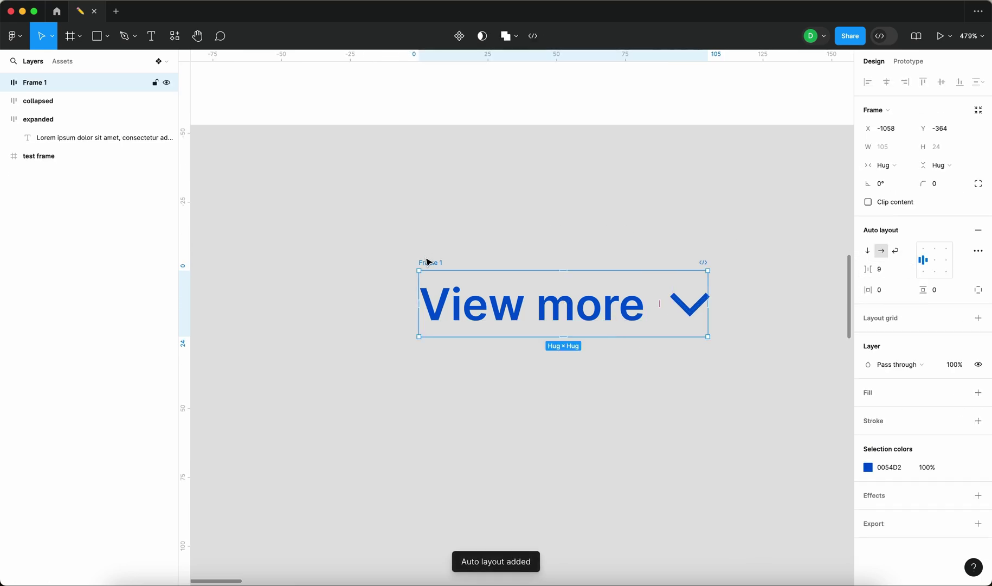
key(super+r)
text(button)
key(Return)
click(466, 196)
click(433, 266)
scroll(434, 267, down, 5)
scroll(553, 271, up, 5)
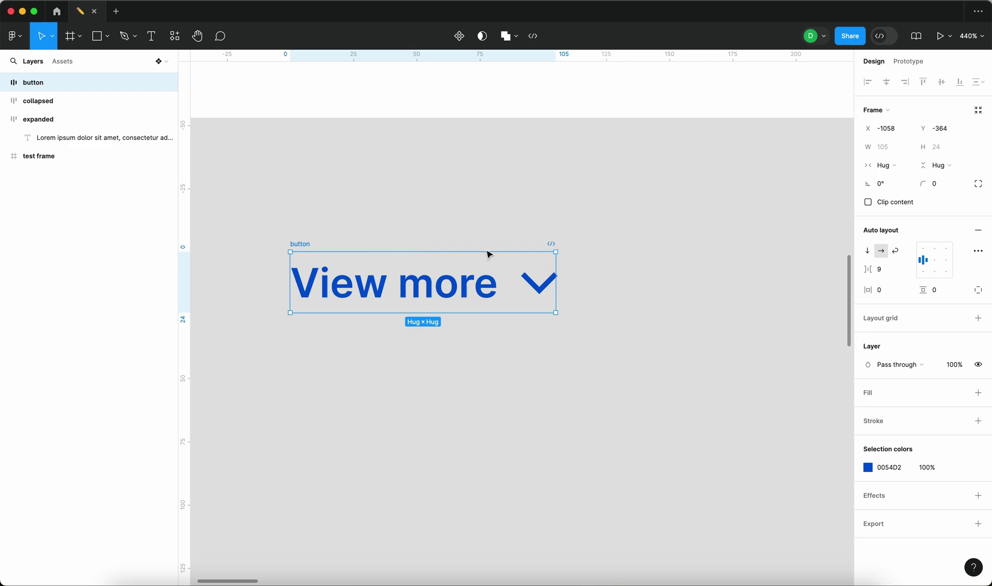
click(480, 278)
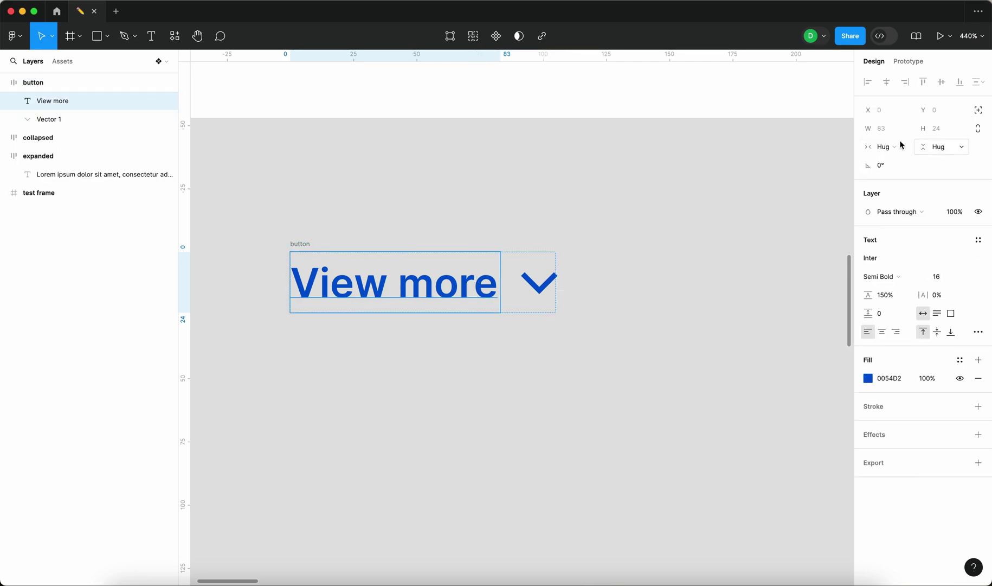
click(738, 190)
scroll(737, 190, down, 5)
Cut the button frame and paste it into the expanded card
scroll(597, 244, up, 3)
key(super+z)
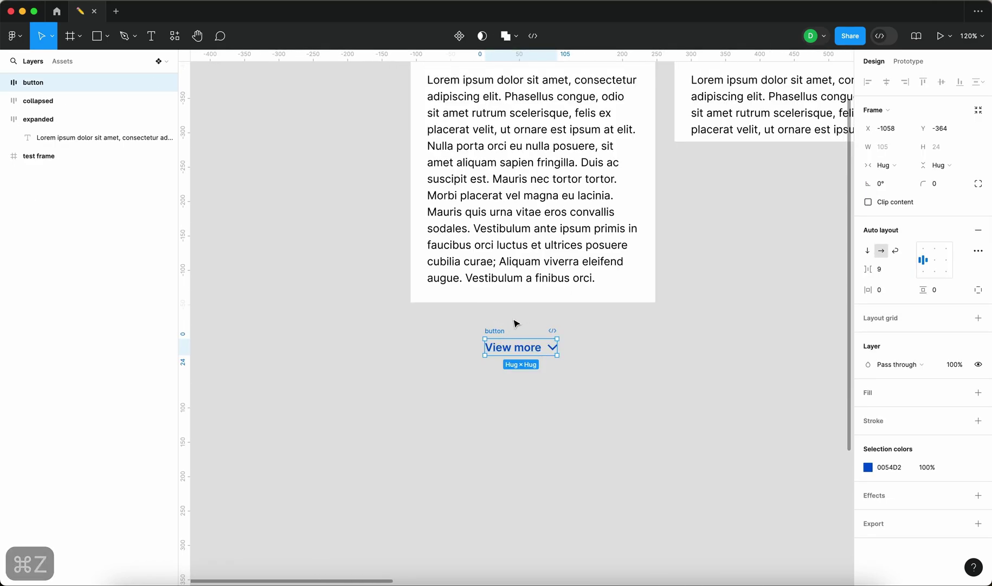
key(super+x)
scroll(465, 274, up, 3)
click(427, 168)
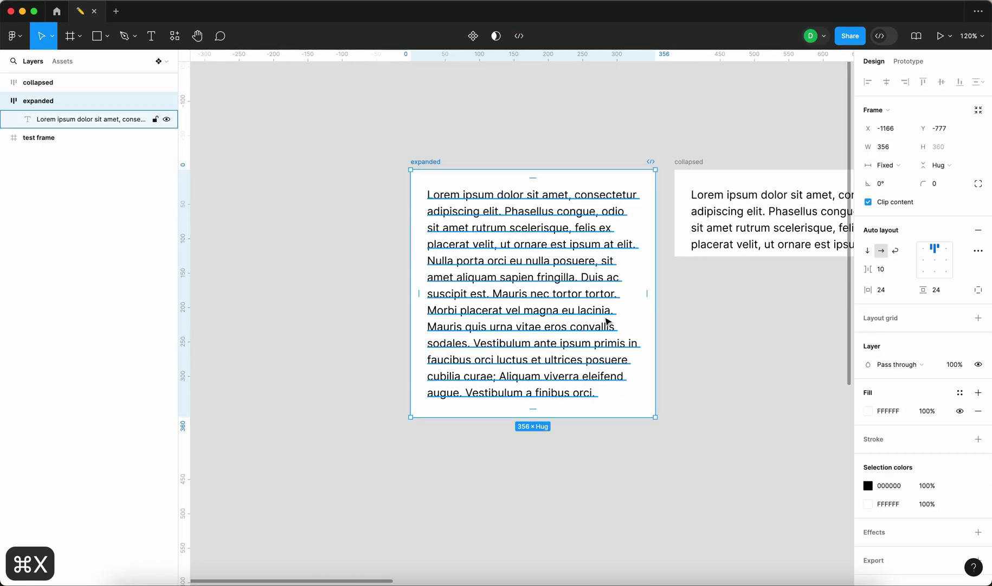
key(super+v)
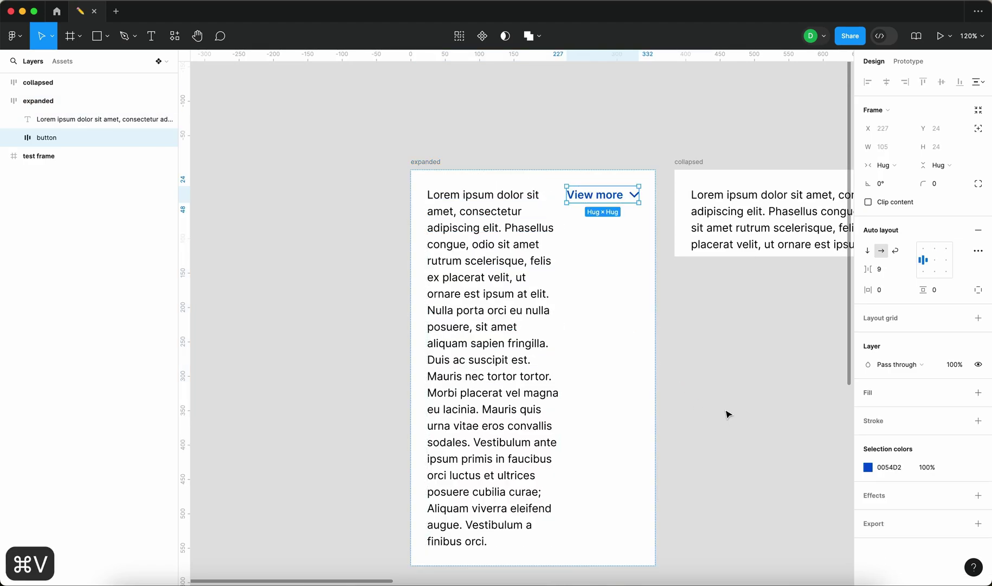
Set the auto layout direction of both the expanded and collapsed cards to vertical
click(434, 172)
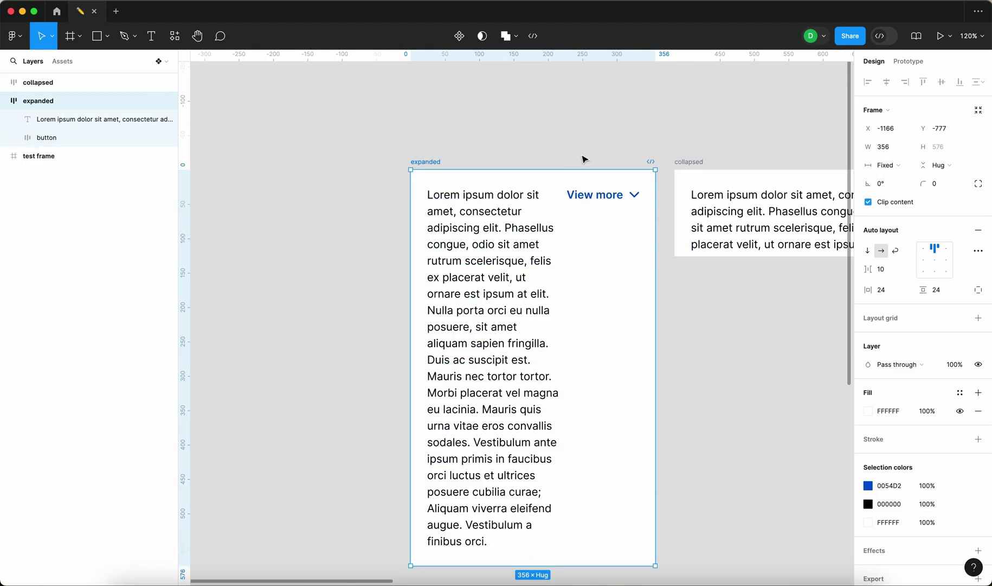
click(868, 251)
click(695, 161)
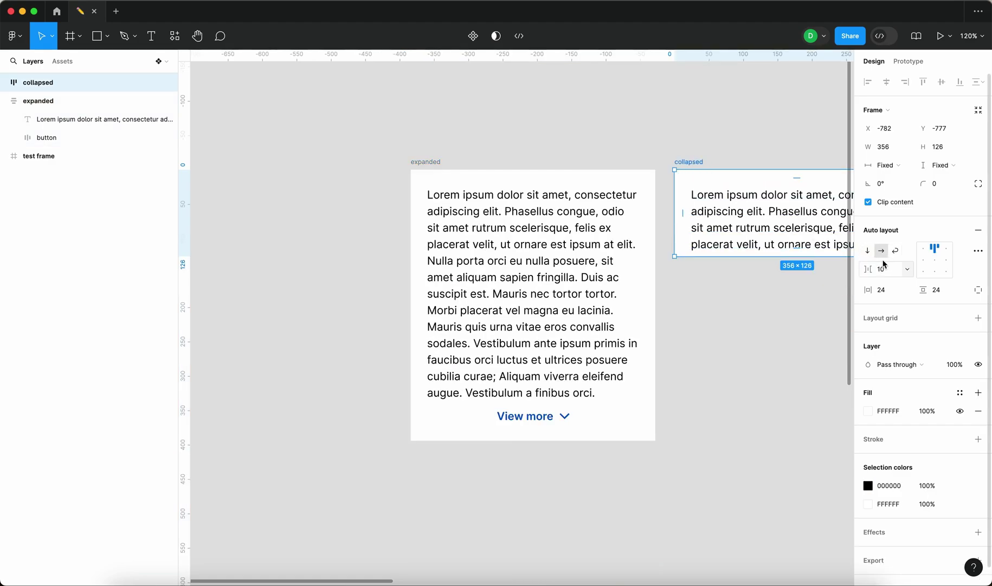
click(868, 250)
click(749, 161)
scroll(722, 279, right, 3)
Left-align the expanded card's content so the button sits under the paragraph
click(343, 137)
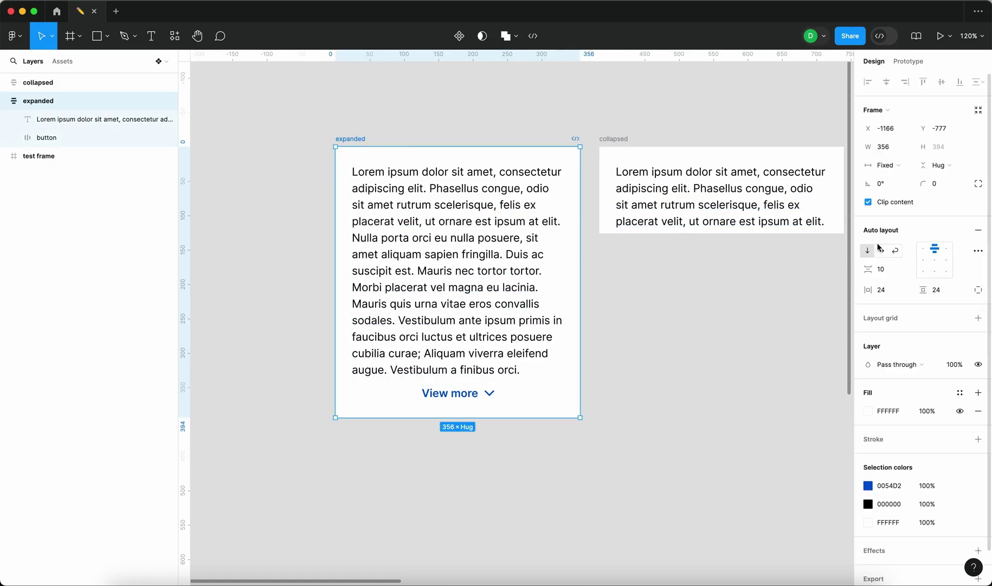
click(923, 249)
click(611, 141)
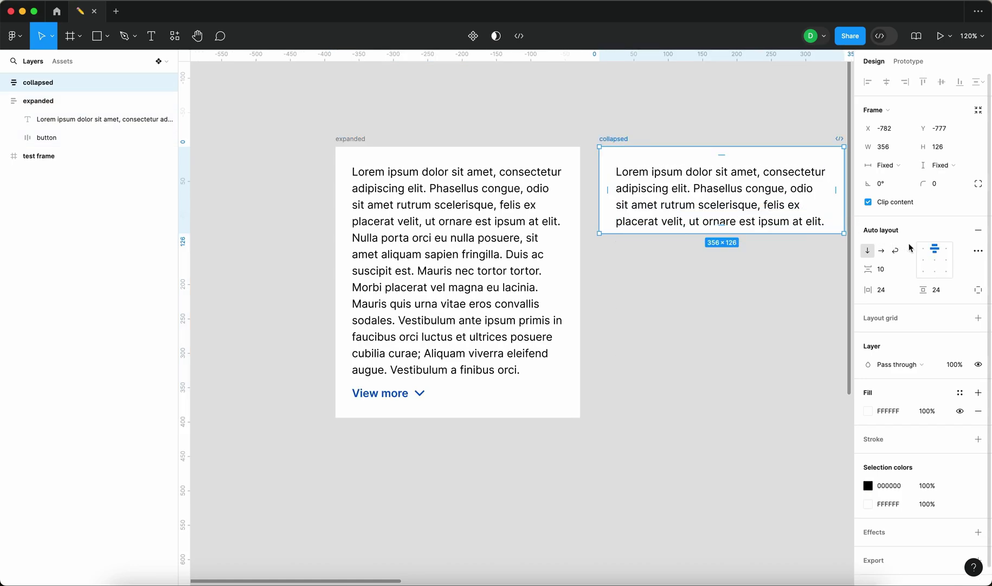
scroll(658, 122, right, 4)
click(581, 148)
click(310, 400)
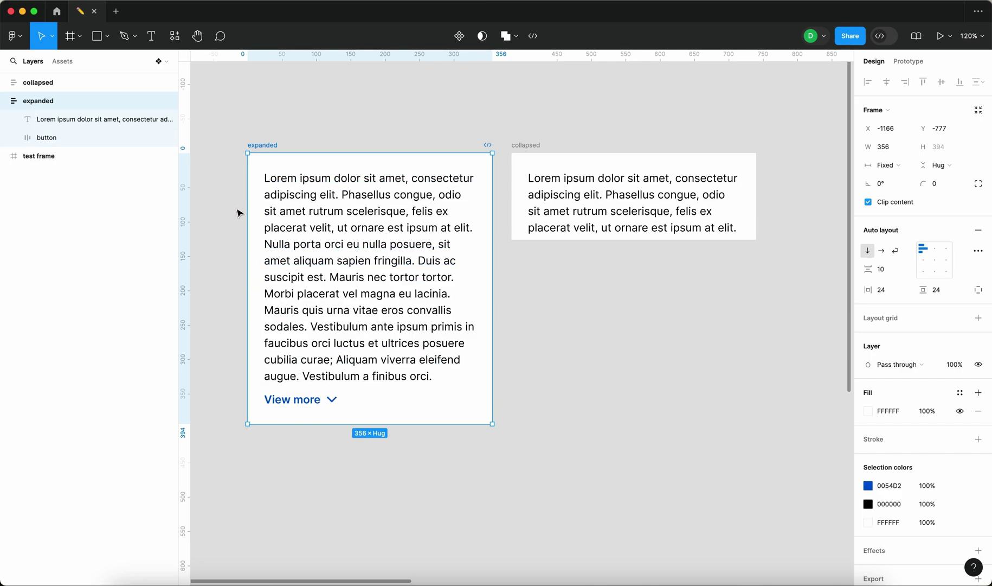
Change the expanded card's button text from 'View more' to 'View less'
double_click(307, 401)
text(less)
key(Escape)
scroll(316, 409, up, 10)
Rotate the expanded card's chevron 180° so it points upward
click(350, 369)
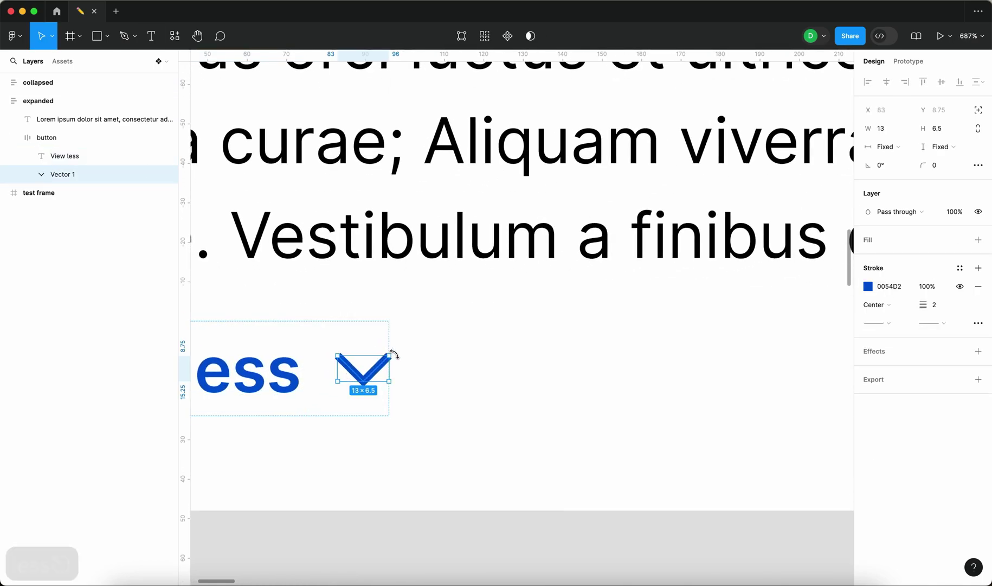
drag(388, 353, 323, 381)
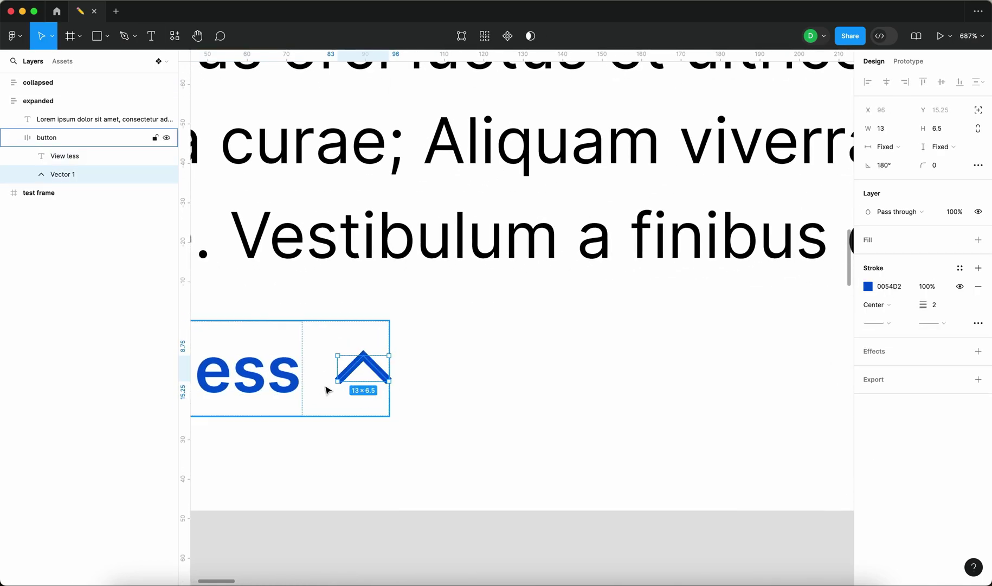
scroll(438, 375, down, 10)
key(Escape)
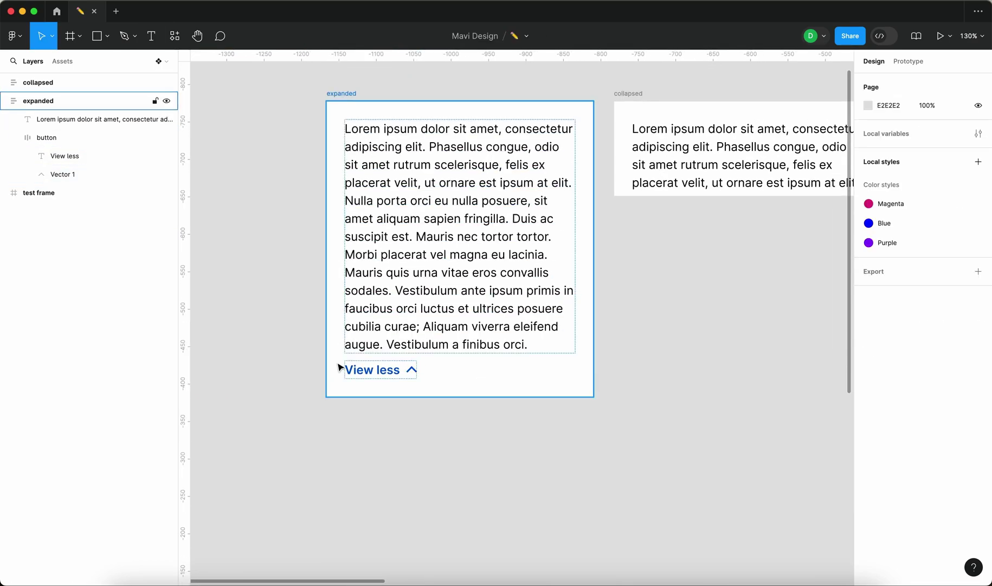
click(365, 414)
click(633, 378)
click(387, 414)
click(430, 472)
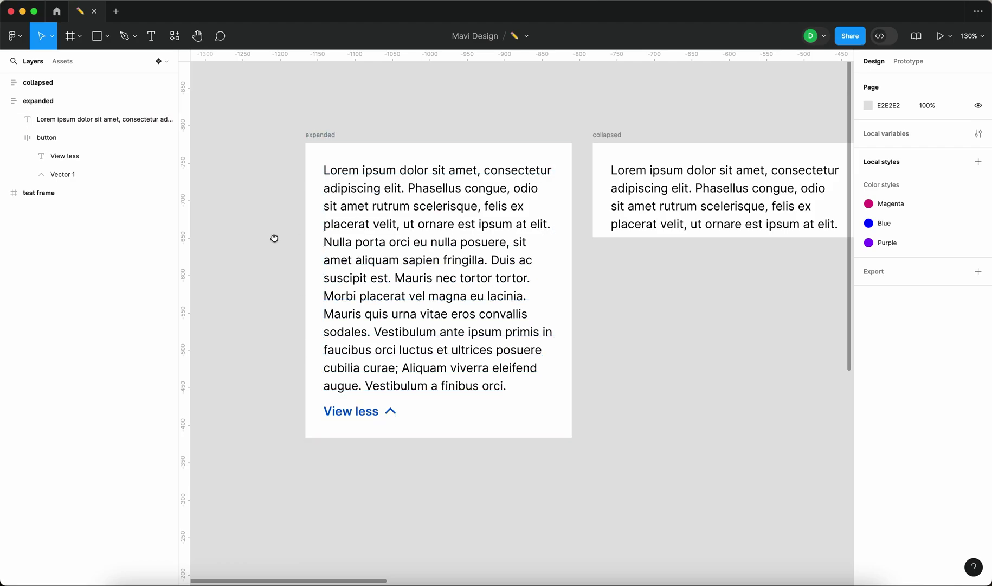
scroll(554, 345, right, 5)
scroll(667, 332, down, 2)
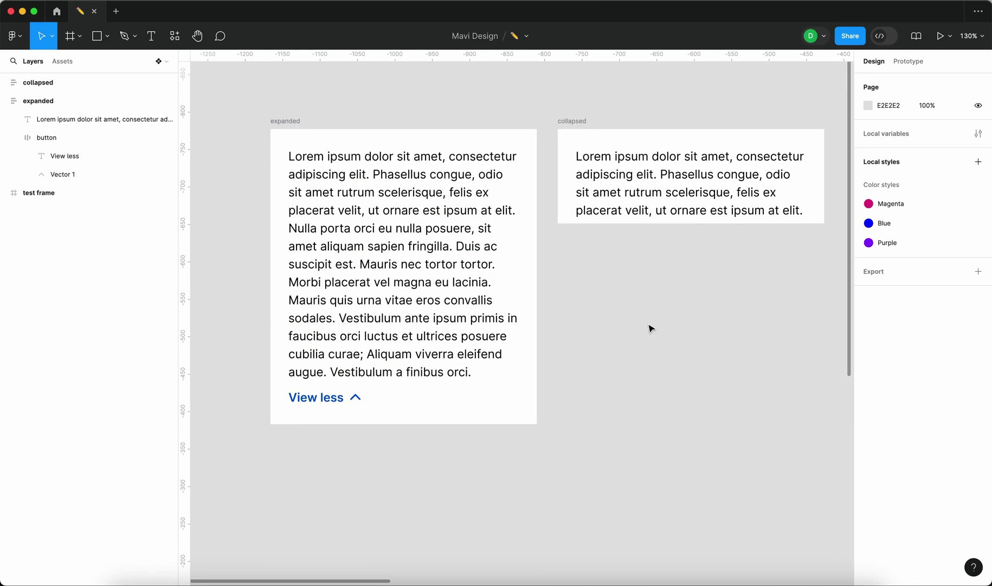
Wrap View less in an absolute auto-layout frame that spans the card width and is pinned to the bottom
click(288, 398)
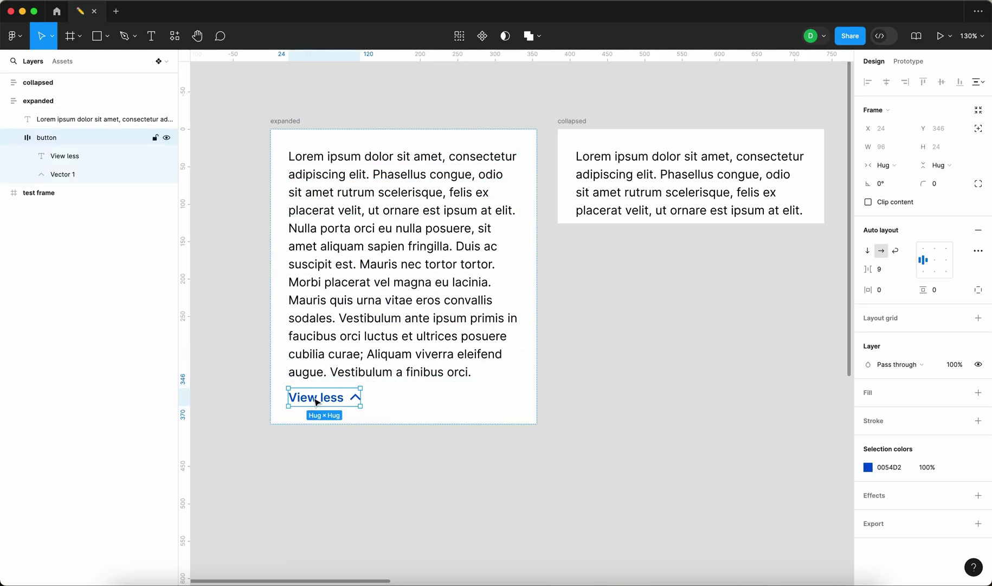
key(shift+a)
scroll(281, 404, up, 3)
scroll(281, 404, up, 4)
mouse_move(302, 389)
mouse_down()
mouse_move(273, 389)
mouse_move(292, 389)
mouse_up()
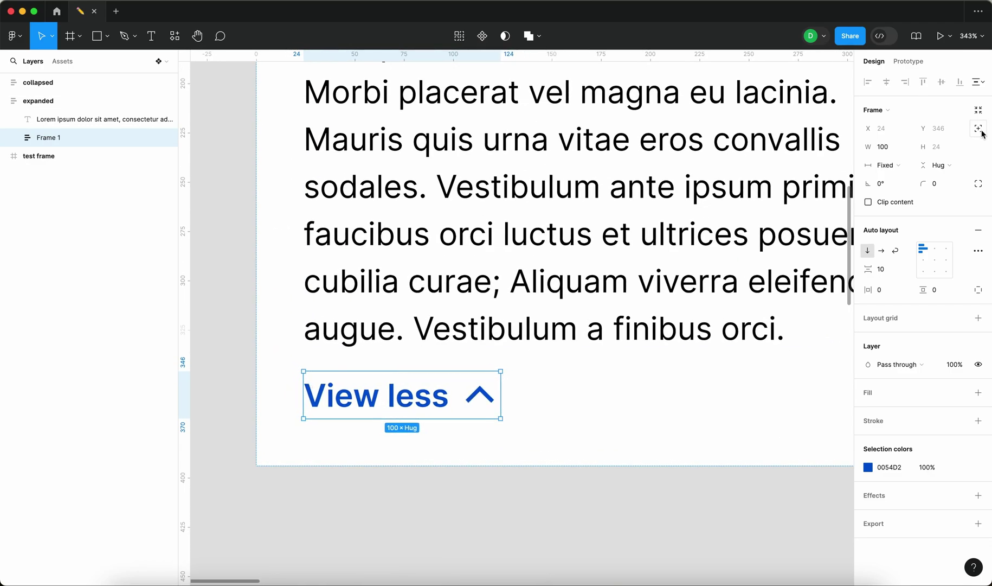
click(982, 132)
scroll(326, 399, down, 2)
drag(303, 389, 265, 389)
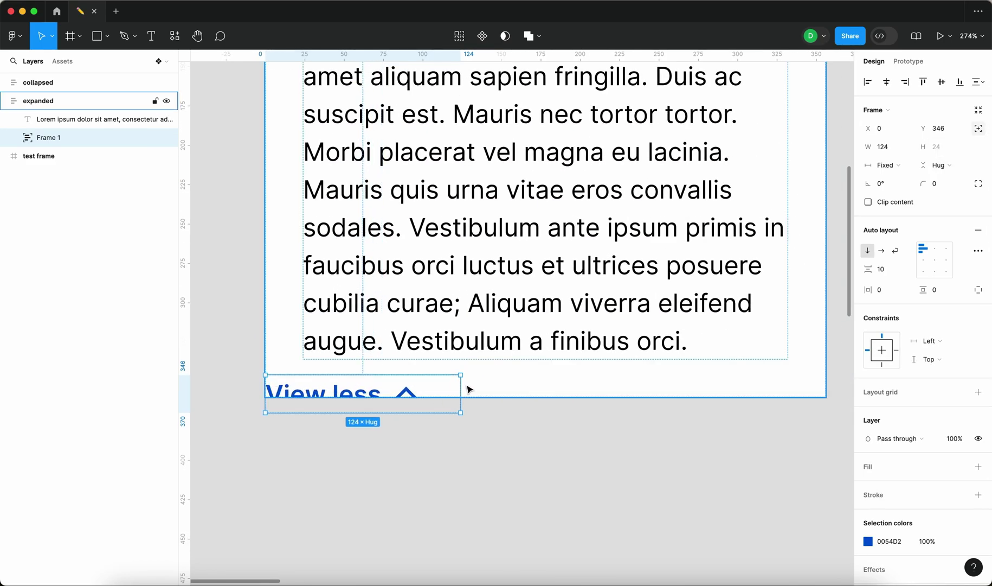
drag(462, 389, 826, 375)
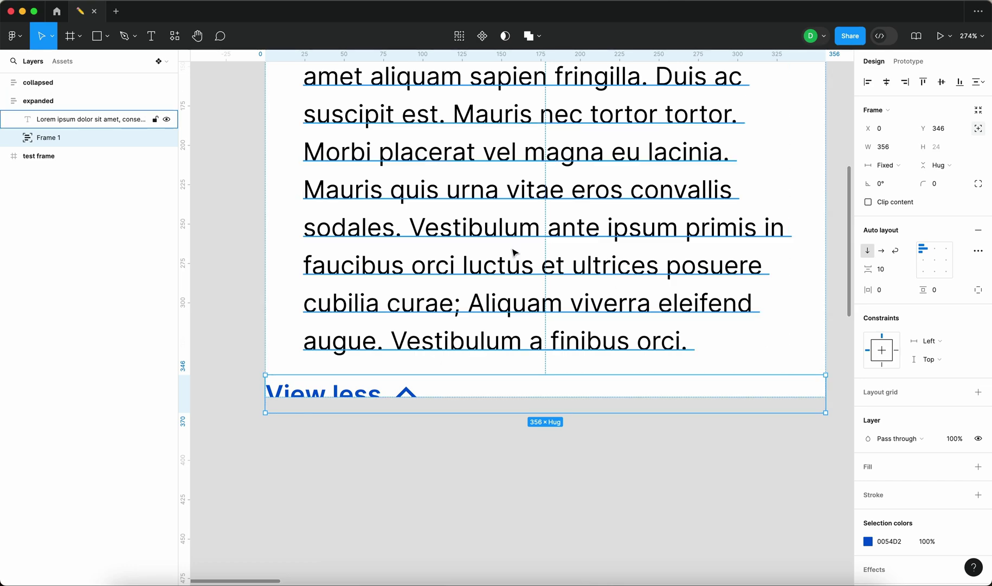
key(alt+s)
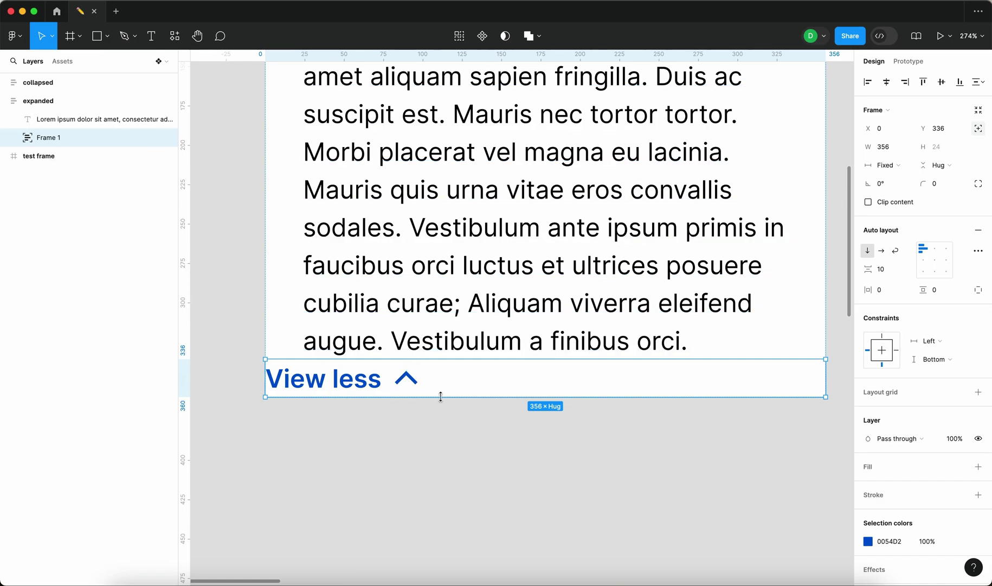
scroll(395, 384, down, 3)
scroll(368, 392, up, 2)
scroll(367, 391, up, 1)
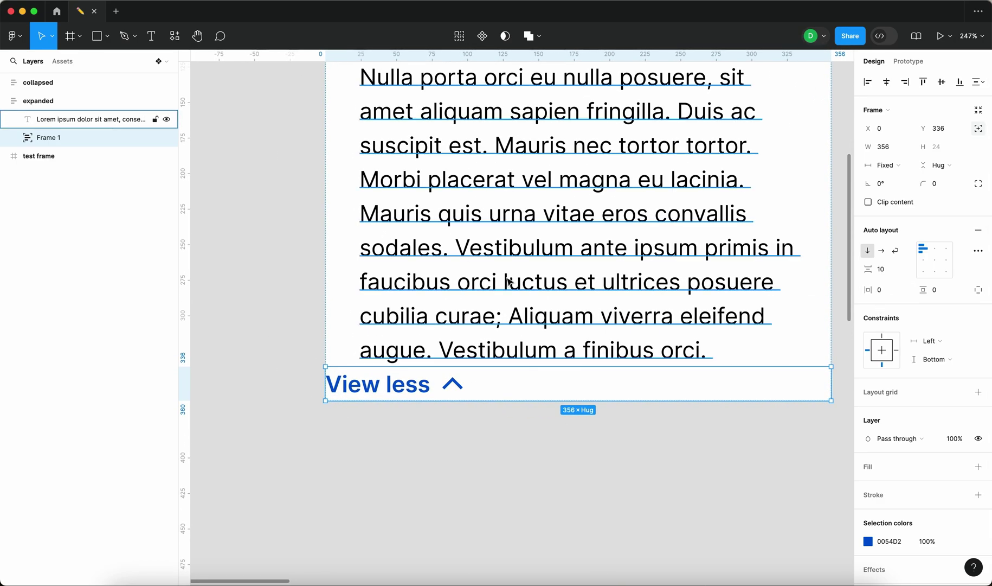
Give the wrapper frame 24 left padding and 24 bottom padding
key(shift+Up)
key(shift+Up)
key(Up)
key(Up)
key(Up)
key(Up)
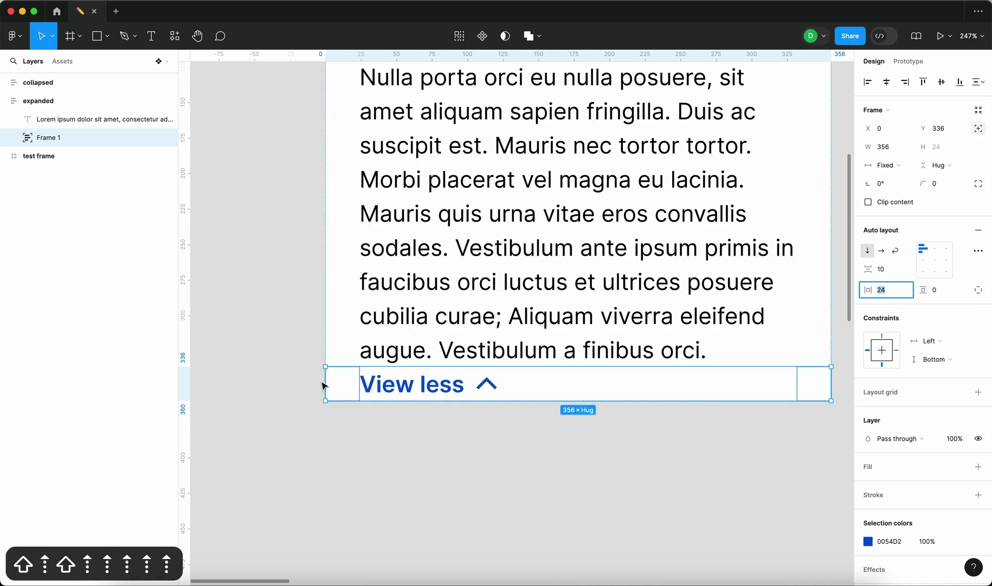
key(Return)
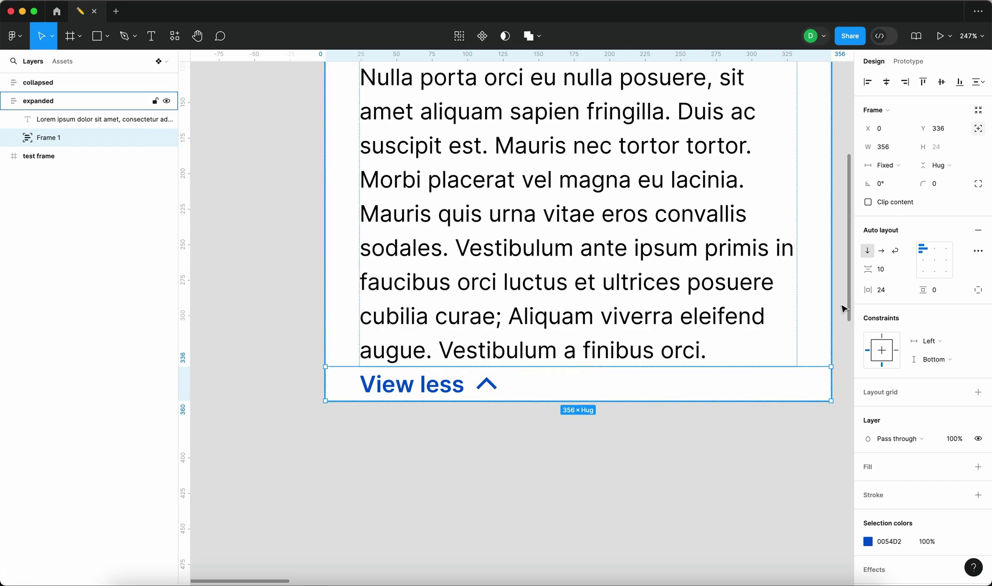
click(941, 289)
key(shift+Up)
key(shift+Up)
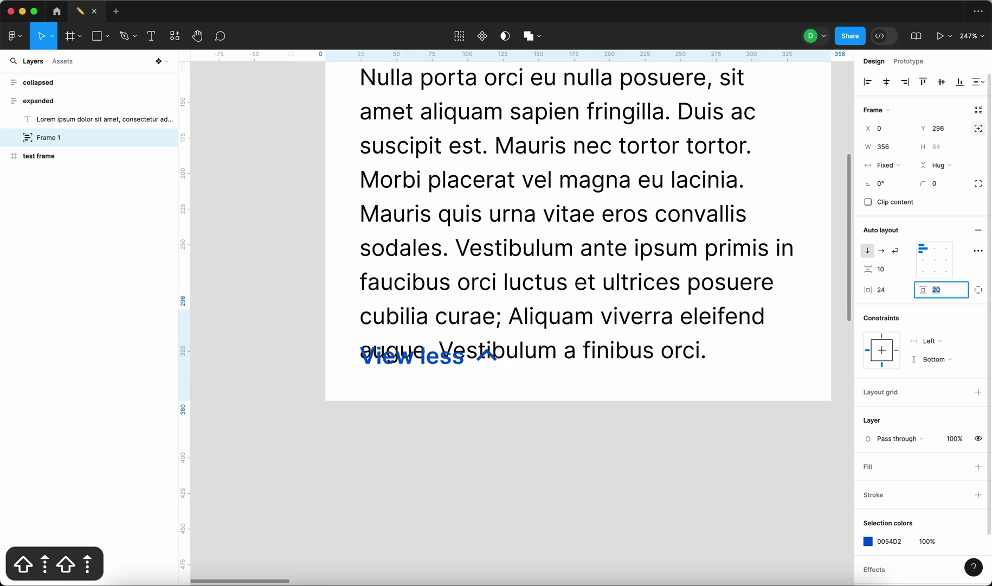
key(Up)
key(Up)
key(Up)
key(Up)
key(Return)
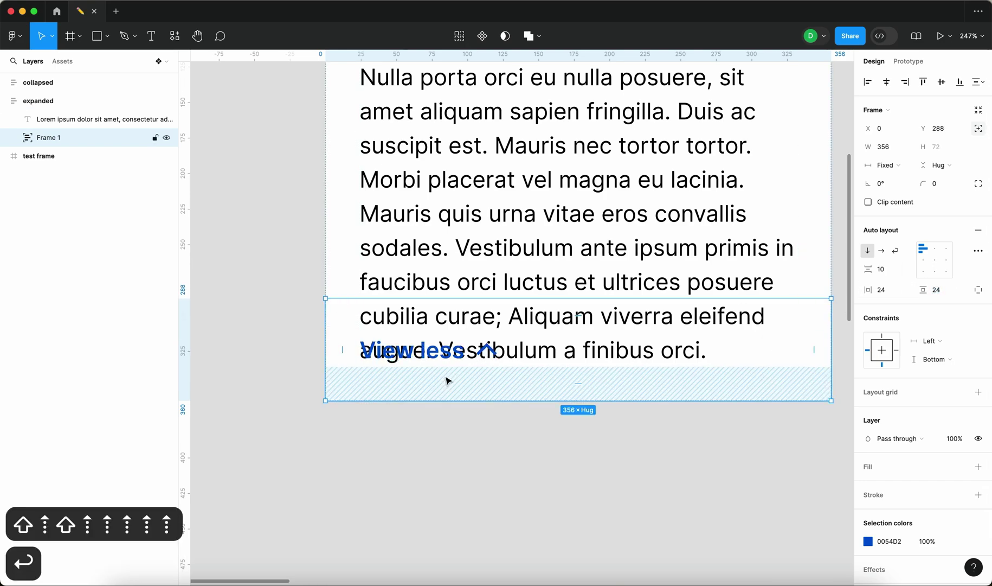
scroll(449, 381, down, 5)
scroll(304, 391, up, 3)
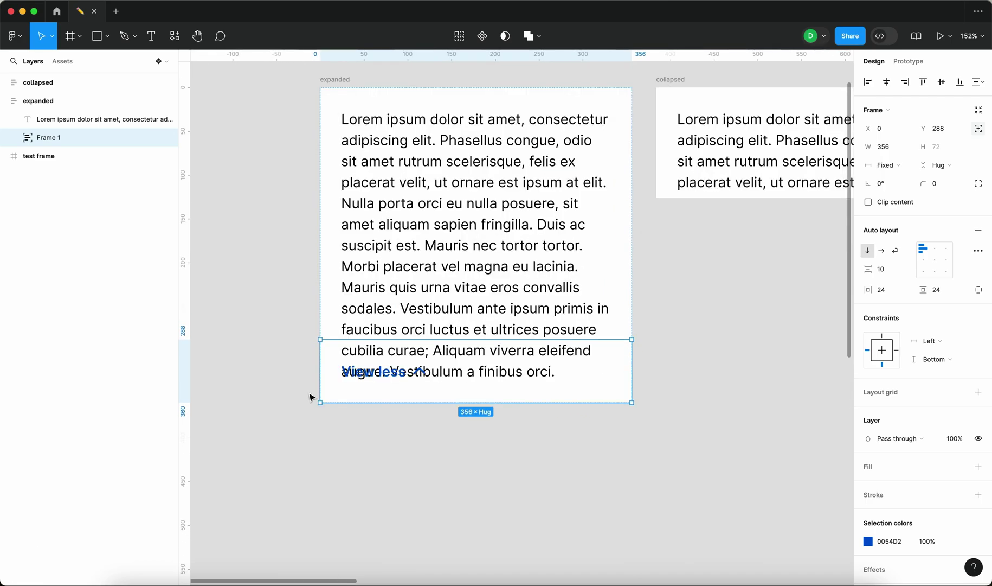
Switch the expanded card to individual padding and raise its bottom padding until View less clears the text
click(335, 80)
click(941, 308)
click(793, 303)
click(335, 79)
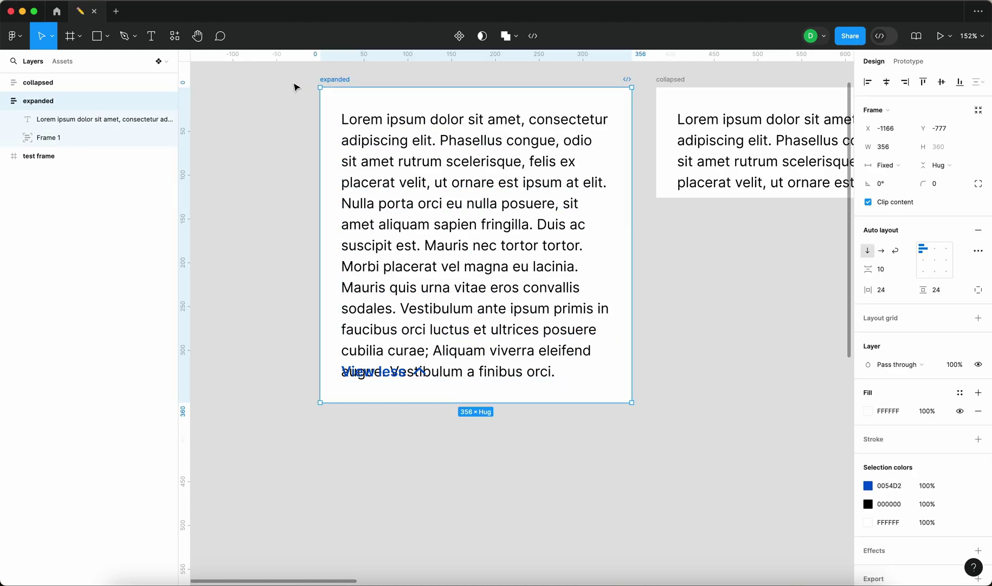
click(978, 289)
click(939, 312)
key(shift+Up)
key(shift+Up)
key(shift+Up)
key(shift+Up)
key(shift+Down)
key(shift+Up)
key(Up)
key(Up)
key(Down)
key(Down)
key(shift+Return)
Select the View less wrapper frame in the expanded card
scroll(260, 384, down, 3)
scroll(261, 384, down, 3)
click(330, 398)
scroll(330, 431, up, 5)
scroll(324, 429, left, 3)
Rename the wrapper frame to 'button container'
key(super+r)
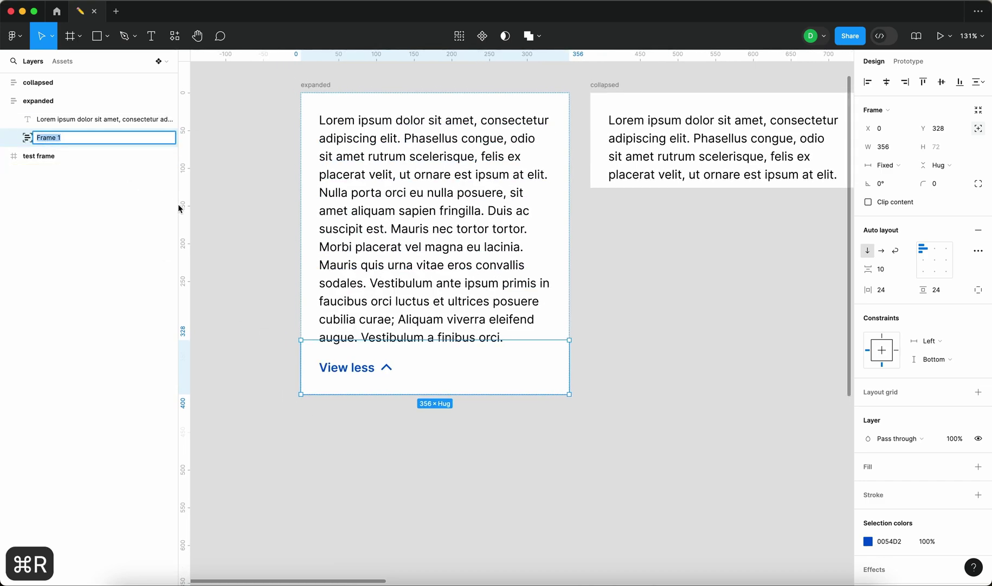
text(bu)
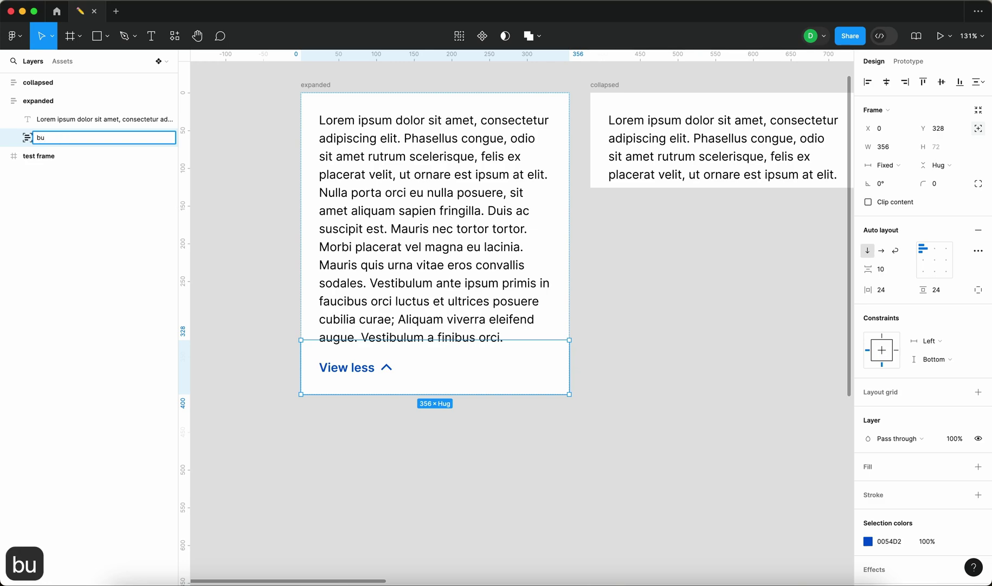
key(BackSpace)
key(BackSpace)
text(button container)
key(Return)
click(13, 137)
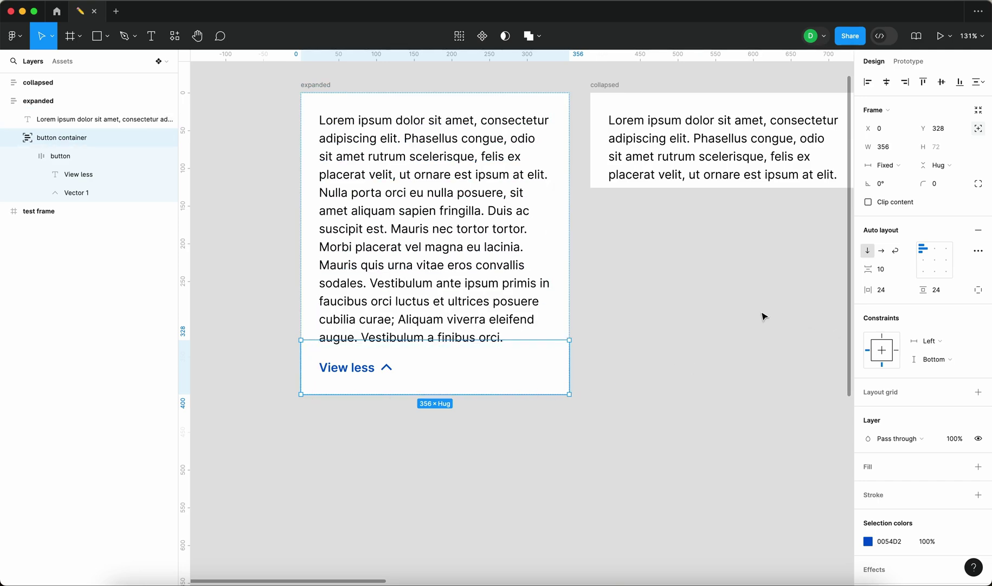
Set button container's horizontal constraint to Left and right, then resize the expanded card to test it
click(938, 347)
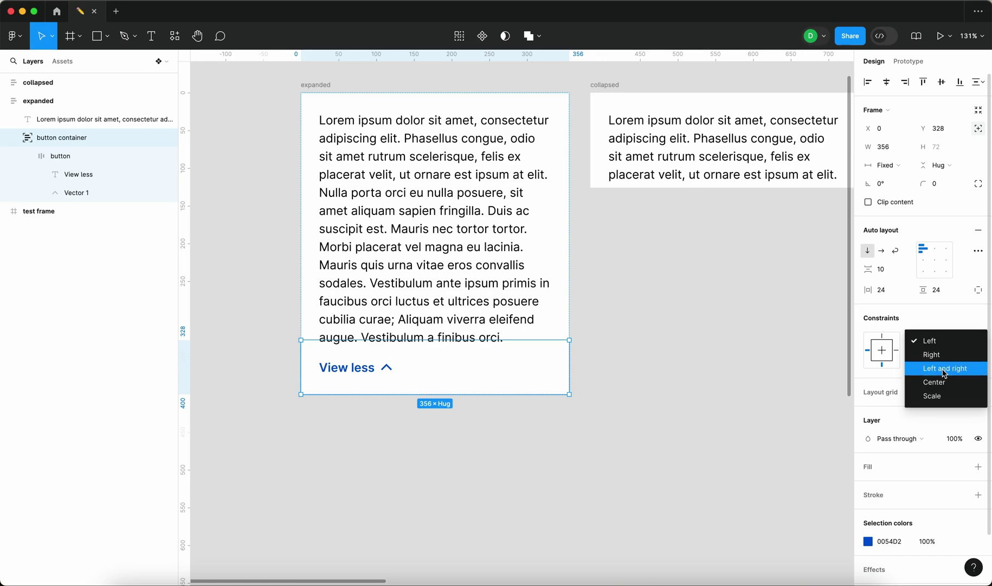
click(944, 369)
click(320, 87)
drag(568, 331, 477, 339)
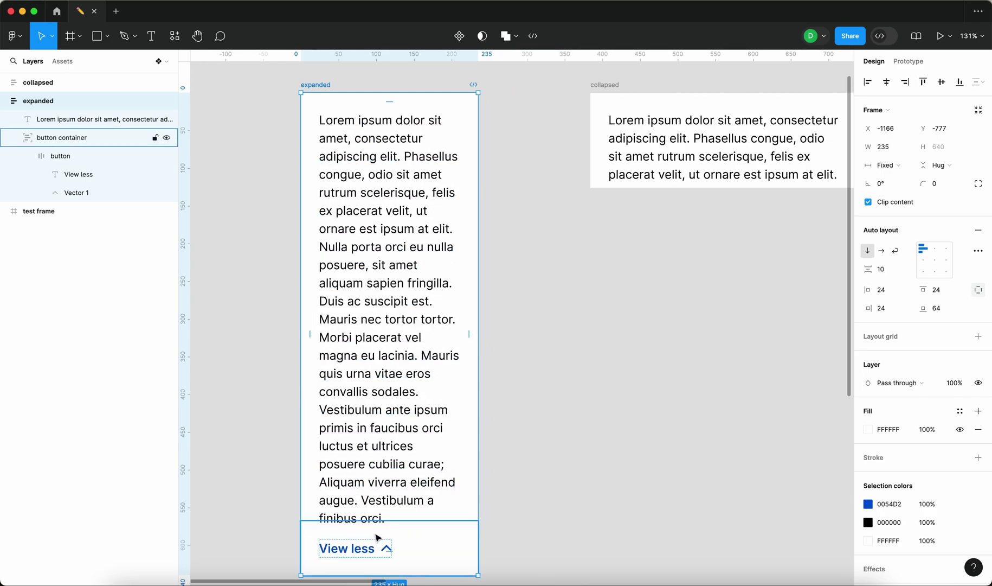
click(31, 139)
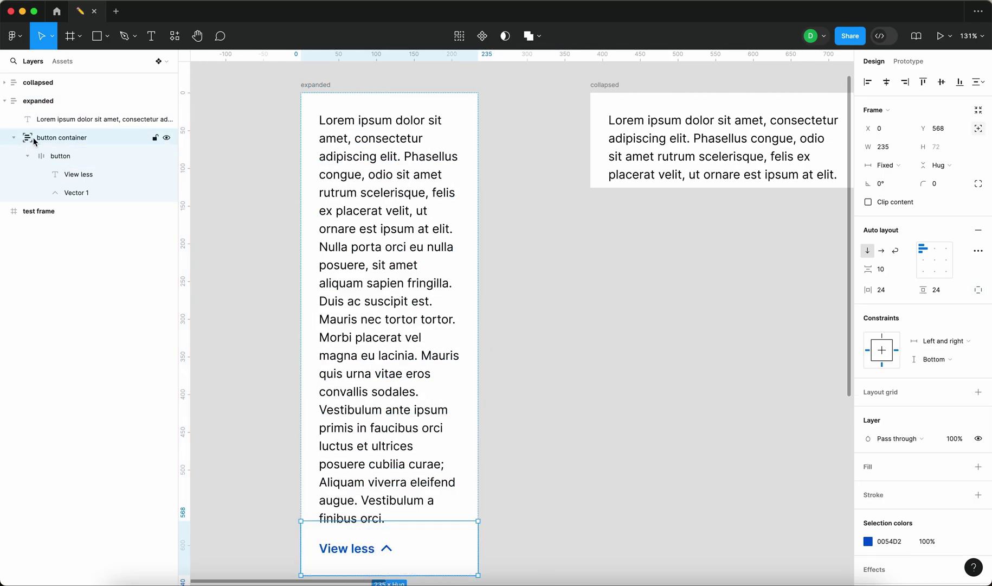
click(312, 85)
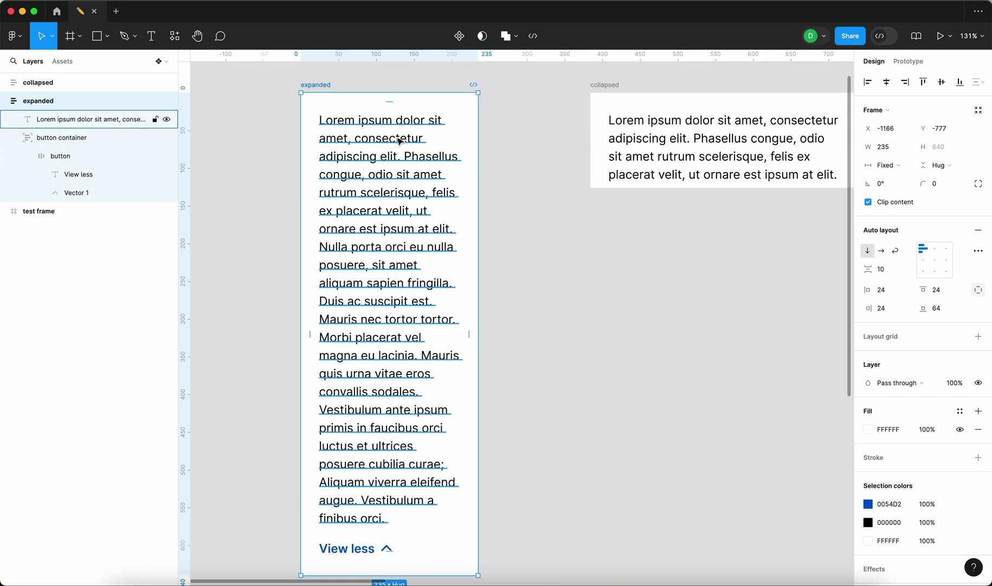
drag(478, 179, 553, 181)
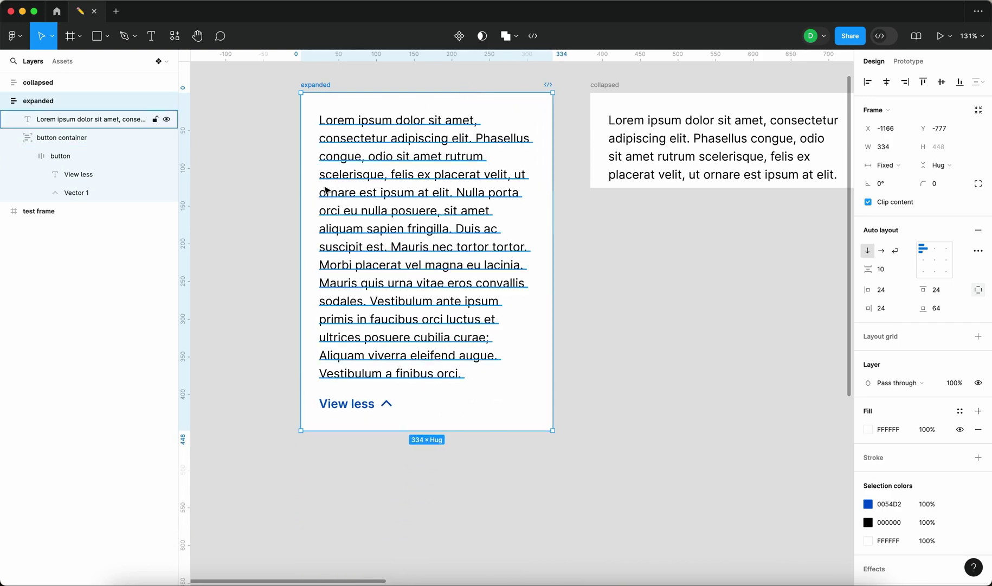
click(130, 138)
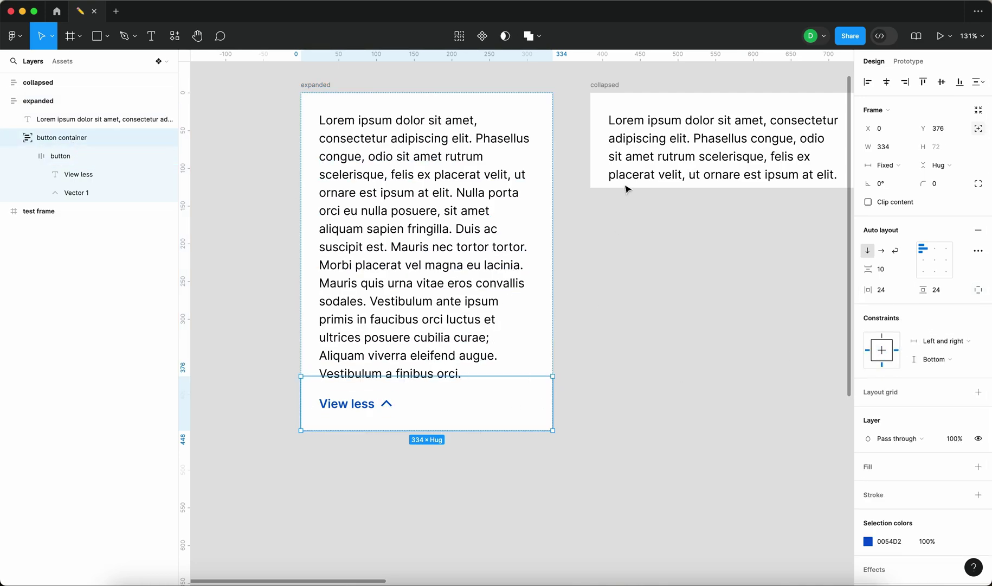
Set the expanded card's width back to 356
click(628, 87)
click(317, 101)
click(894, 150)
text(356)
key(Return)
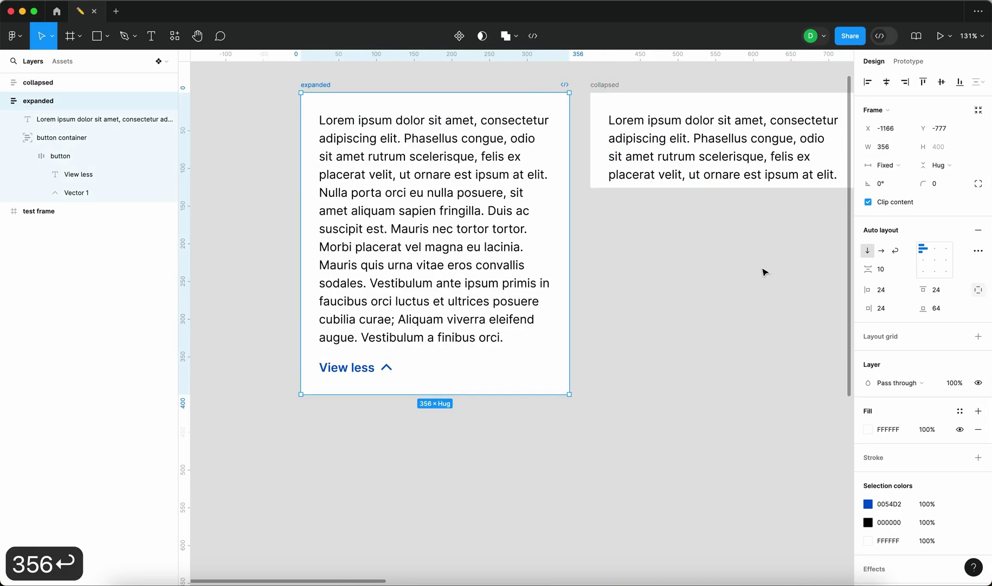
scroll(705, 325, right, 3)
click(368, 372)
scroll(600, 356, left, 2)
Copy button container, paste it into the collapsed card, and align it to the card's bottom
click(620, 377)
click(456, 381)
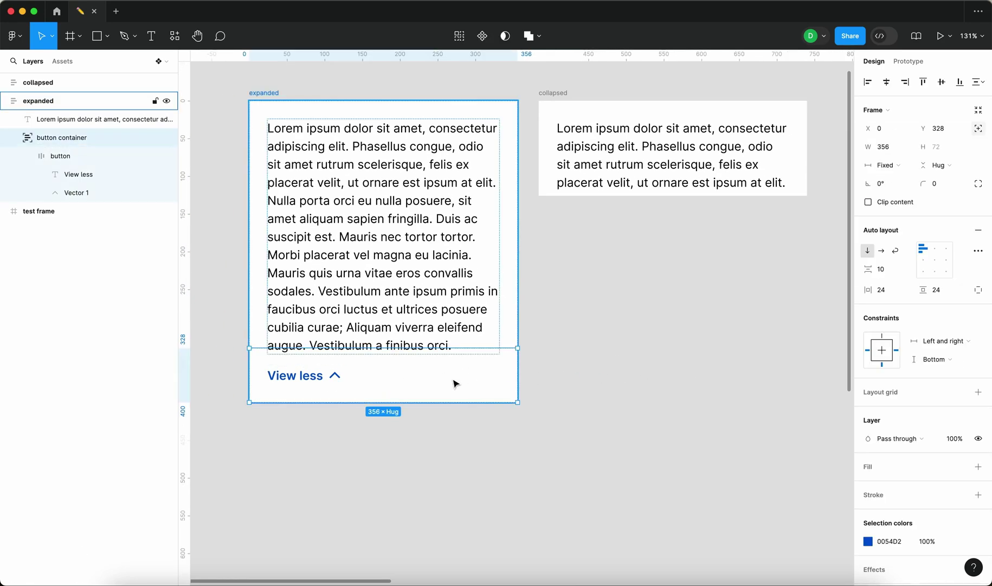
key(super+c)
click(553, 93)
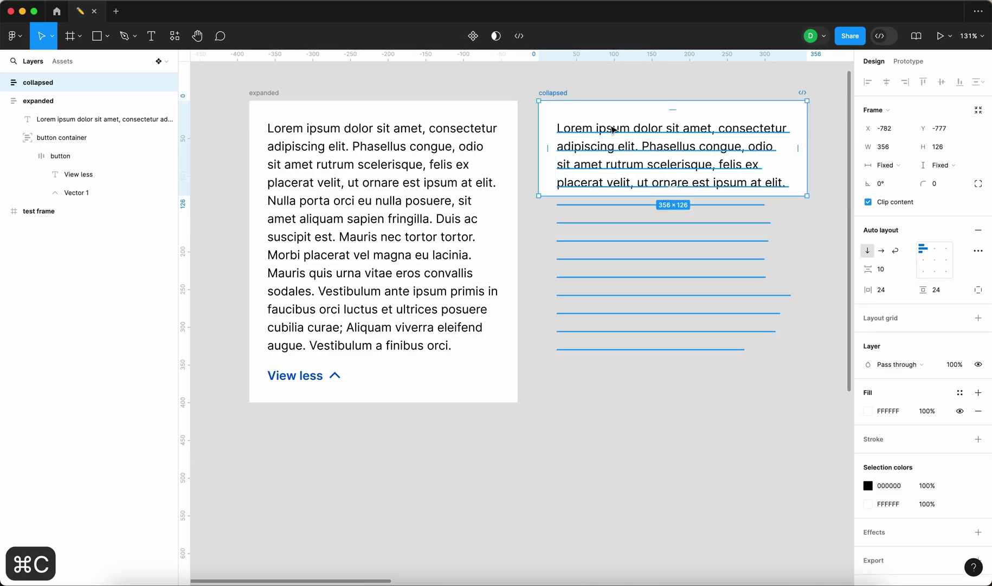
key(super+v)
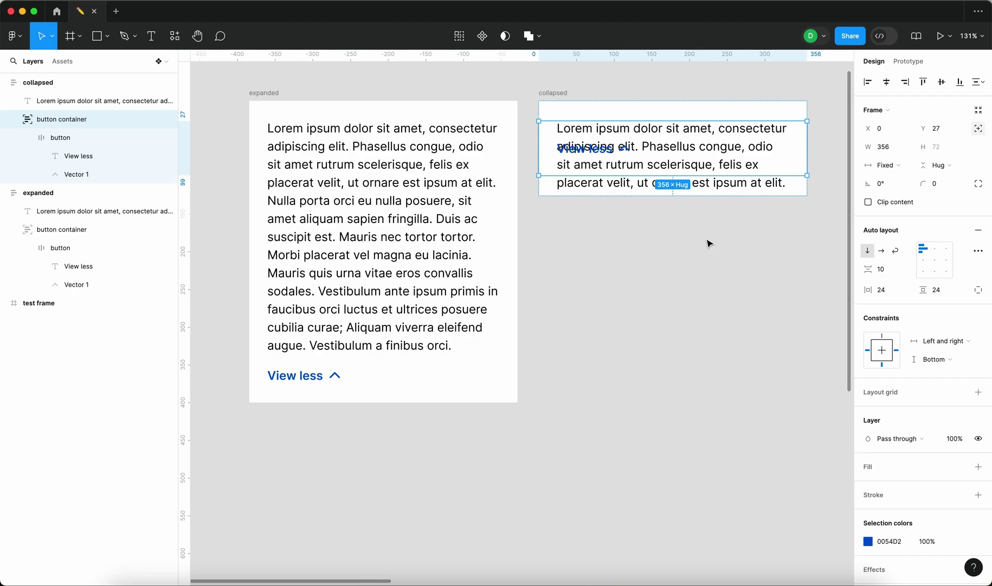
key(alt+s)
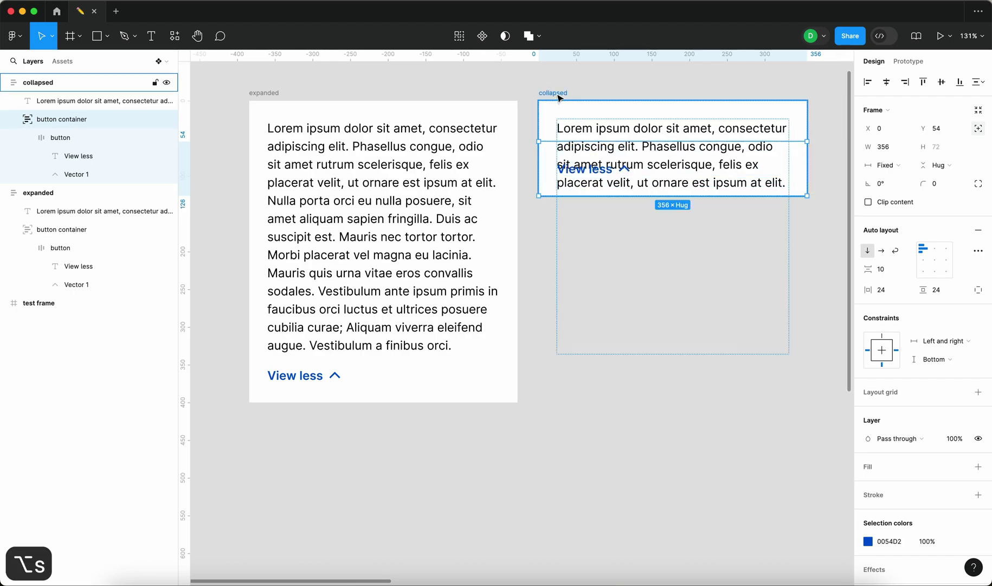
click(560, 97)
Drag the collapsed card's bottom edge down to make it 167 tall
scroll(570, 235, up, 5)
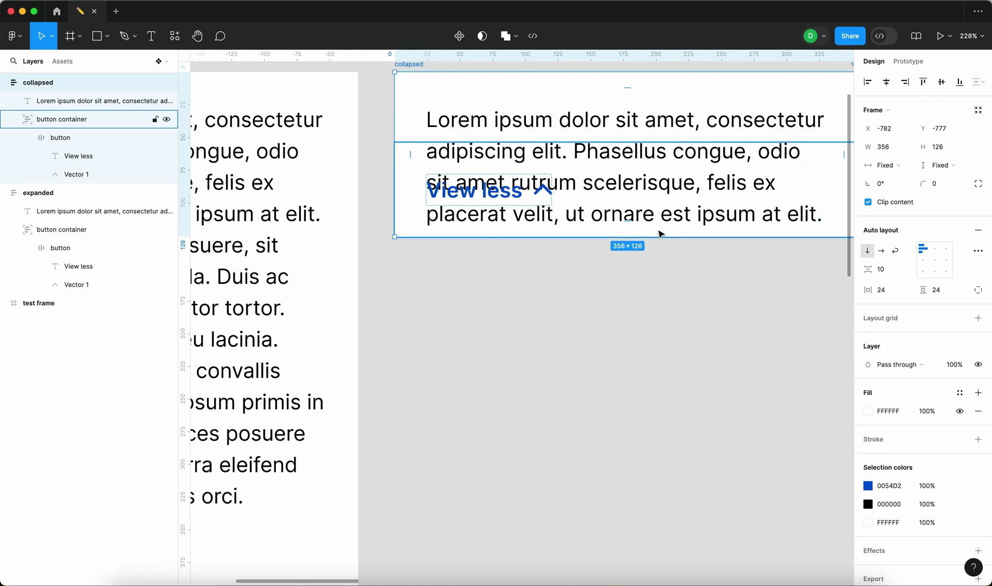
scroll(570, 235, down, 5)
scroll(564, 190, up, 3)
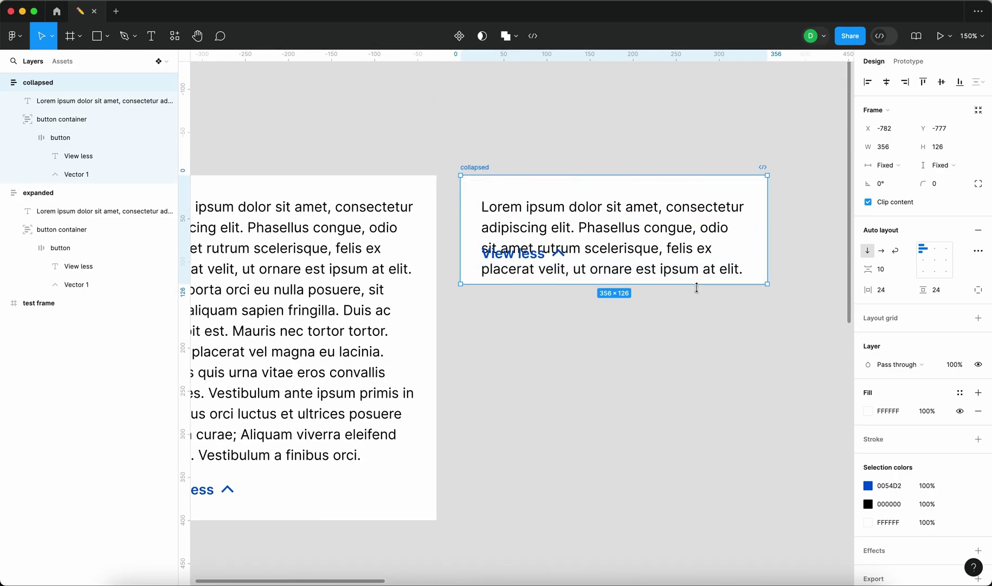
drag(697, 288, 703, 319)
click(767, 362)
Give the collapsed card's button container a white FFFFFF fill
click(655, 299)
scroll(655, 299, down, 3)
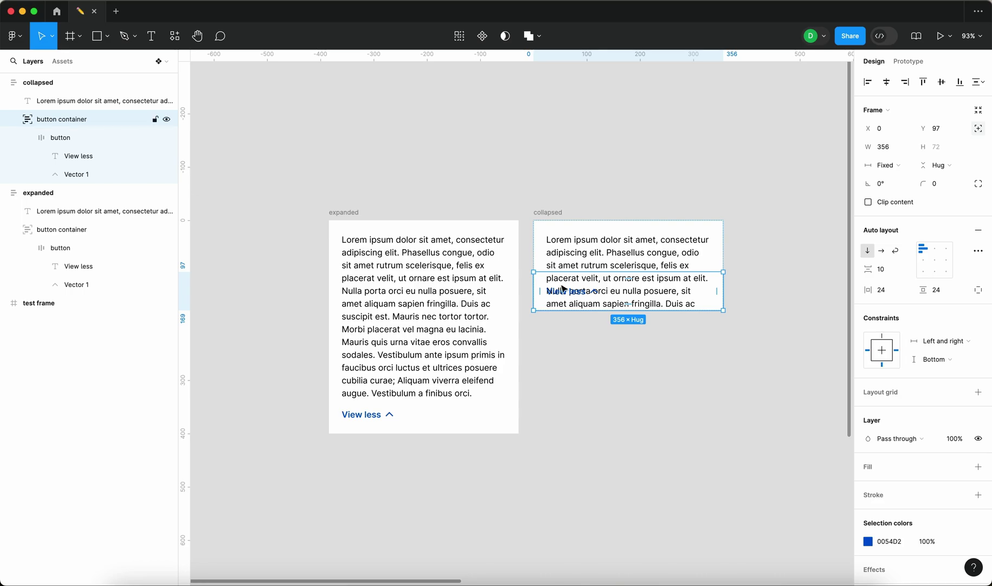
click(978, 466)
click(716, 453)
click(610, 286)
scroll(610, 285, up, 5)
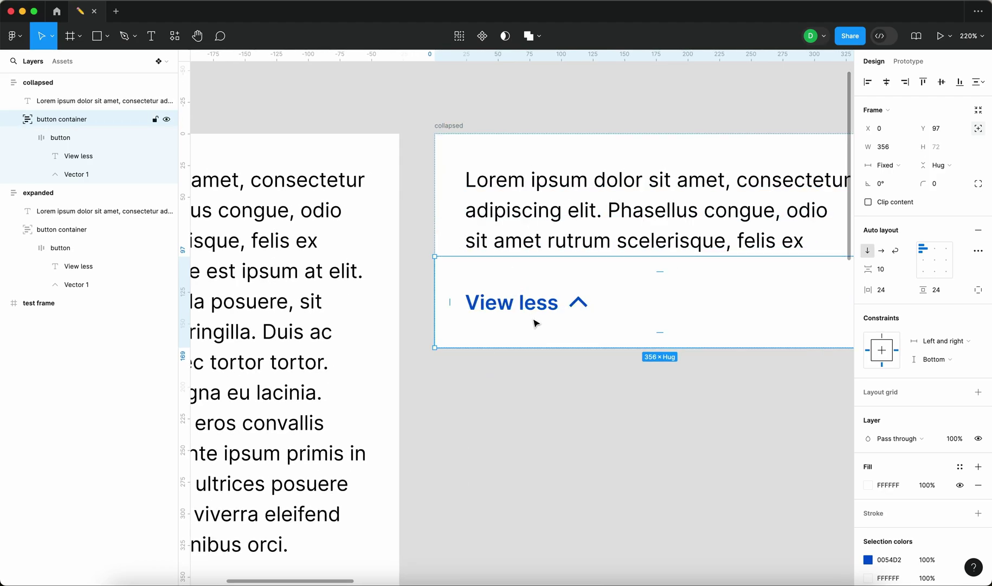
scroll(534, 323, down, 4)
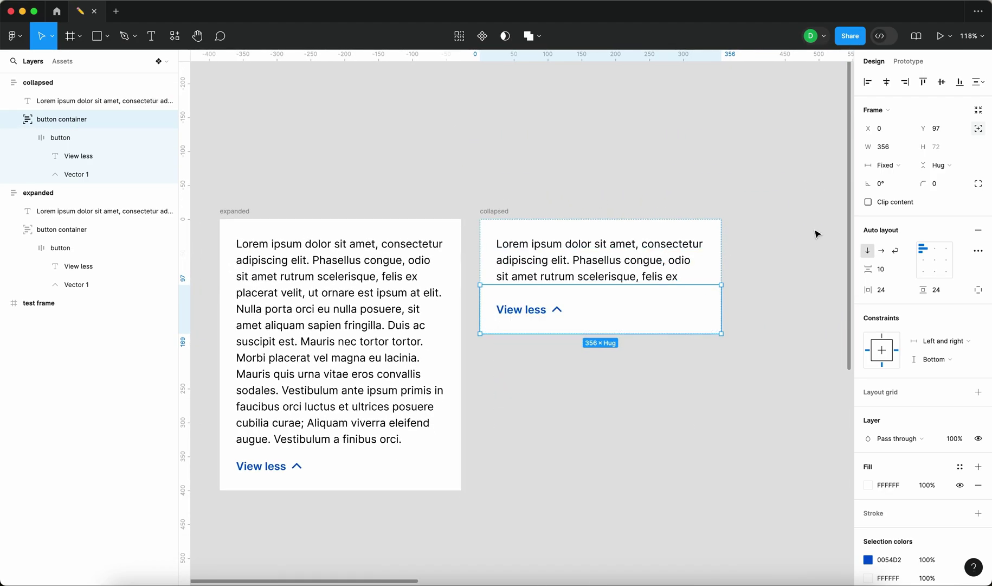
Split the button container's padding and lower its top padding to 12
click(684, 142)
click(636, 307)
click(978, 289)
click(945, 294)
key(shift+Down)
key(Down)
key(Down)
key(Return)
Change its fill to a linear FFFFFF gradient fading from 100% to 0% opacity
click(654, 416)
click(640, 325)
scroll(600, 325, up, 10)
click(867, 503)
click(746, 278)
click(795, 387)
key(super+c)
click(784, 404)
key(super+v)
click(818, 404)
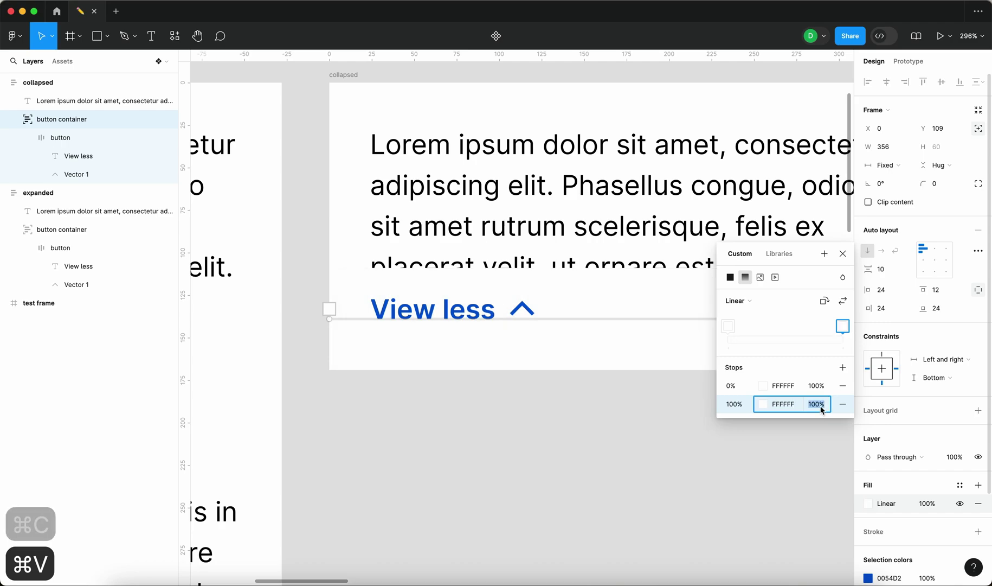
text(0)
key(Return)
Drag the gradient handles vertical and shorten the fade so text disappears above View less
scroll(434, 325, down, 5)
drag(344, 309, 461, 324)
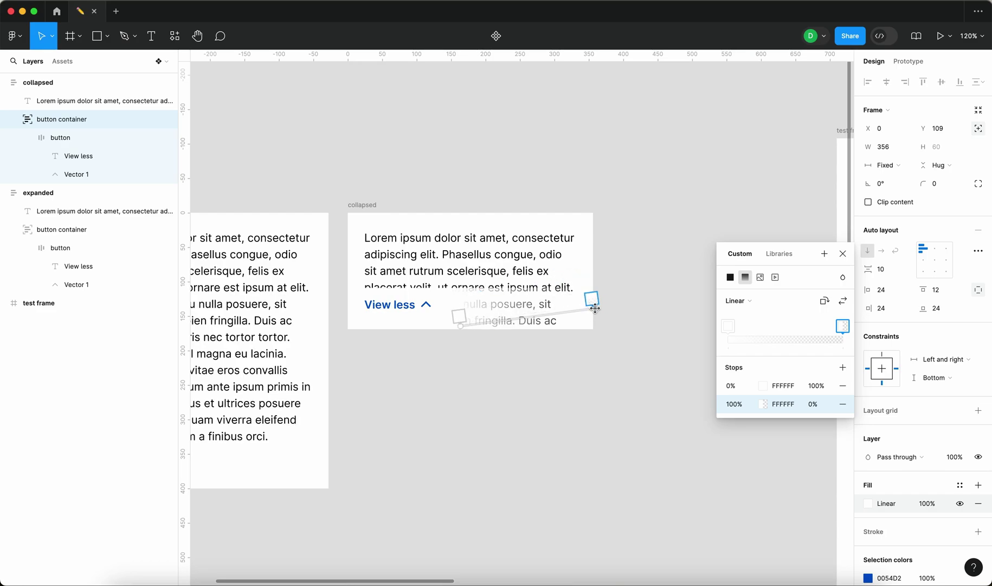
drag(595, 308, 462, 288)
scroll(459, 325, up, 5)
drag(463, 328, 472, 277)
scroll(470, 205, down, 3)
scroll(471, 205, down, 2)
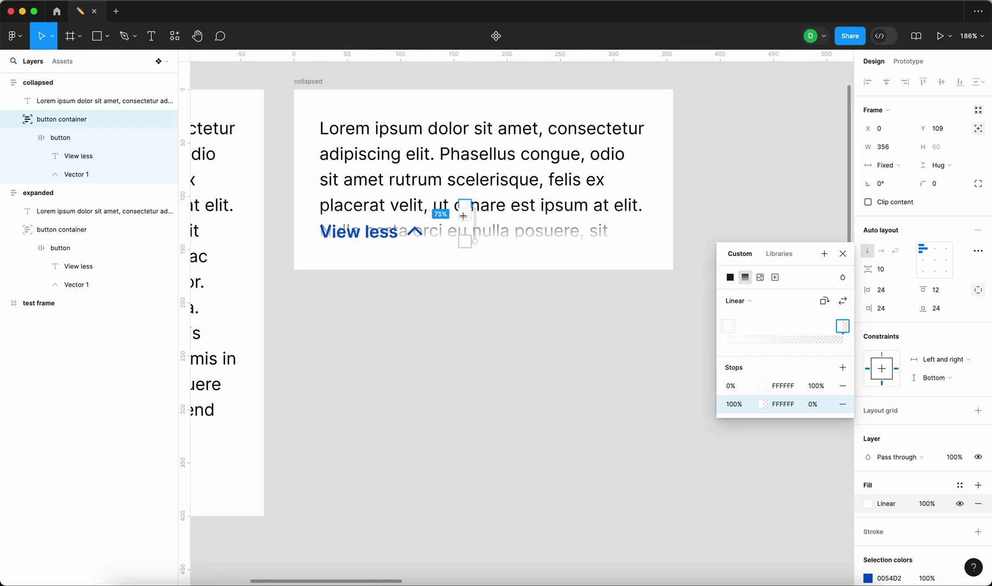
scroll(474, 238, up, 4)
drag(484, 257, 483, 237)
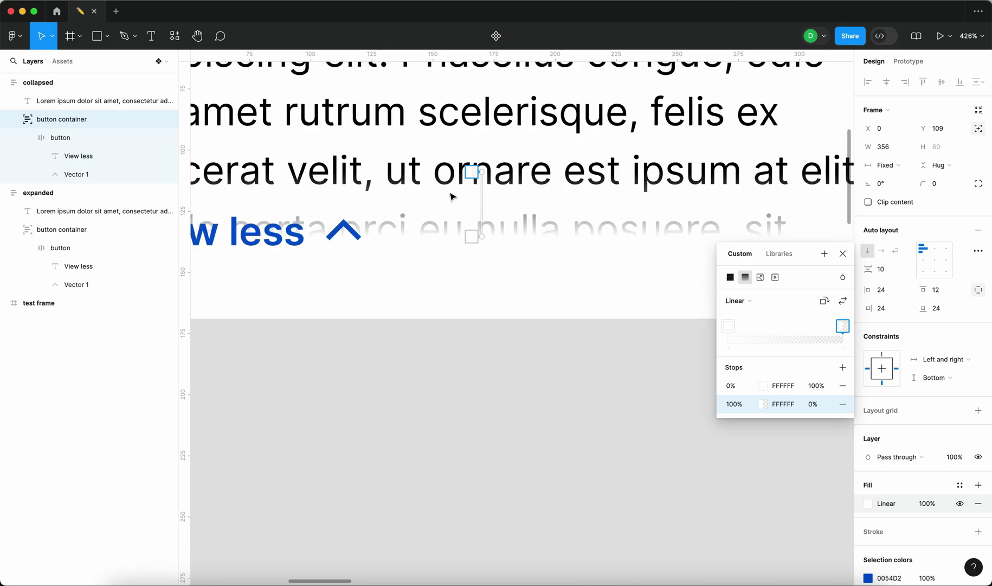
scroll(454, 195, down, 4)
scroll(454, 195, up, 4)
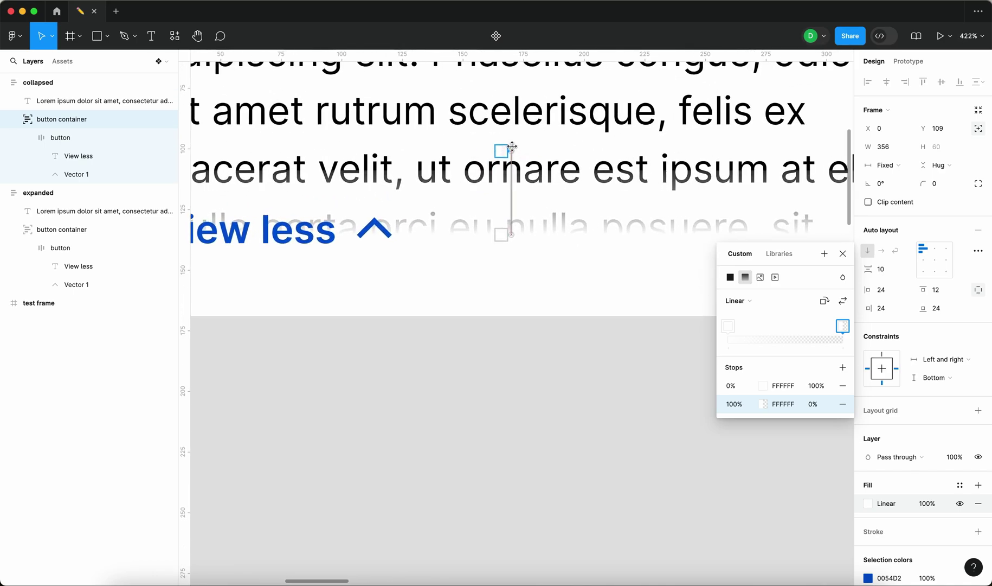
scroll(365, 170, down, 1)
scroll(307, 176, down, 2)
drag(496, 229, 496, 215)
scroll(262, 220, down, 5)
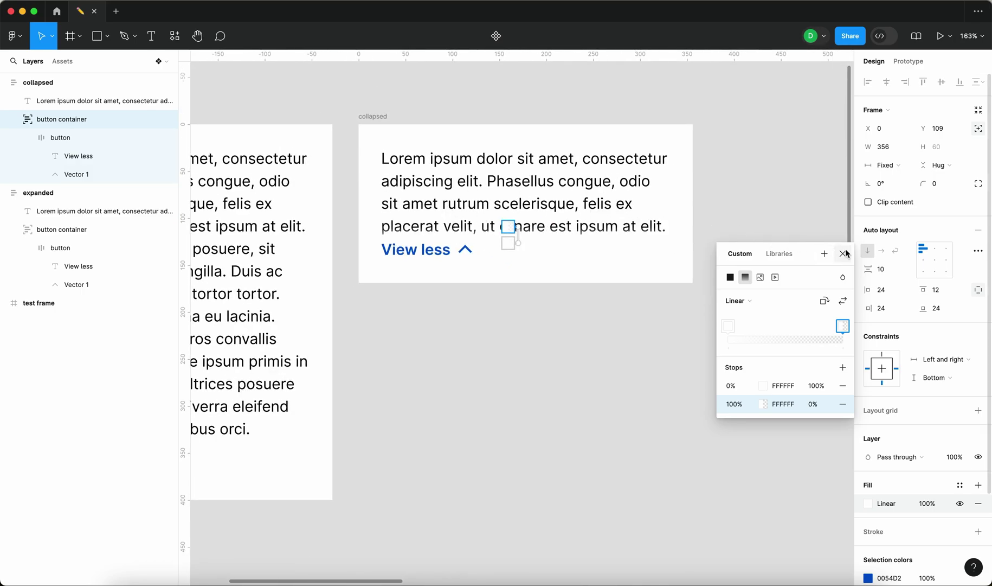
click(844, 253)
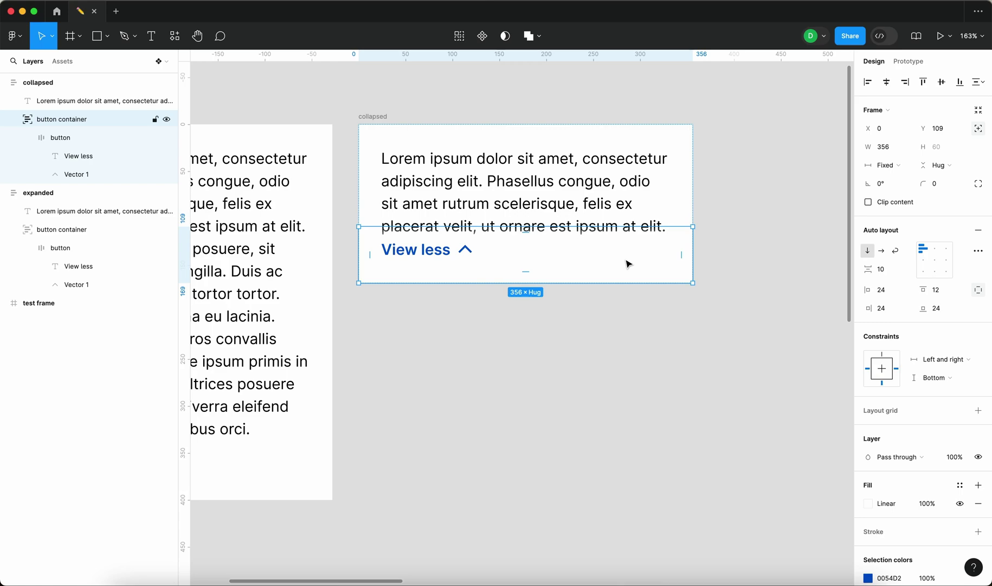
Adjust the button container's top padding and gradient handles to reshape the fade above View less
click(942, 290)
key(shift+Up)
key(shift+Up)
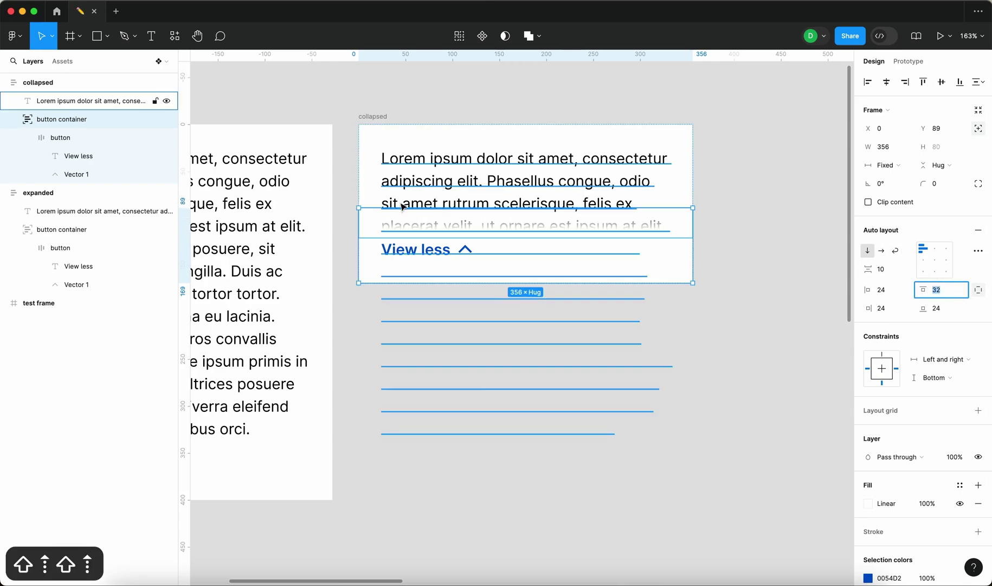
key(Down)
key(Down)
key(Down)
key(Down)
key(Down)
key(Down)
key(Down)
key(Down)
click(467, 343)
scroll(444, 287, down, 5)
click(477, 259)
key(Escape)
click(476, 259)
key(shift+2)
scroll(505, 268, up, 3)
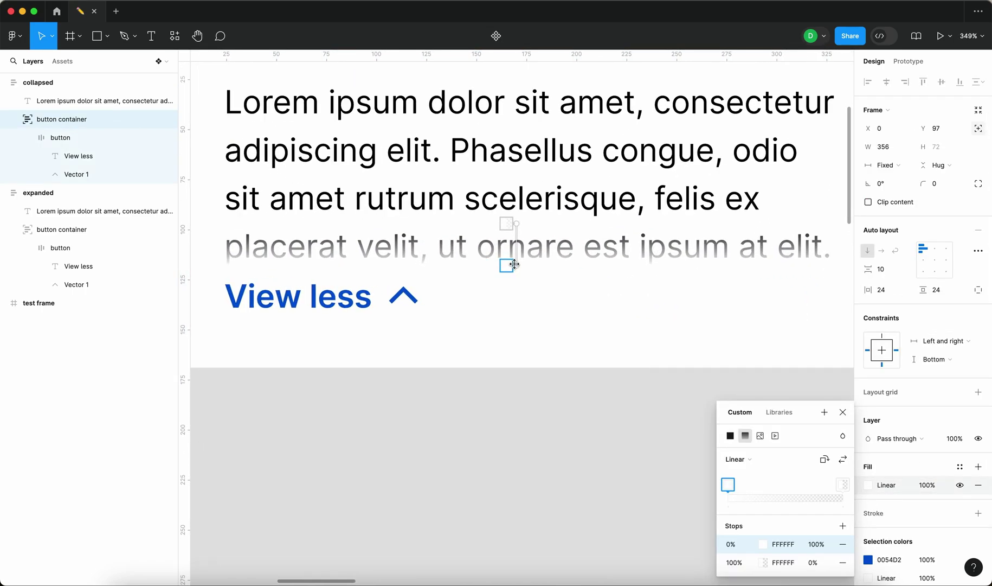
mouse_move(515, 265)
mouse_down()
mouse_move(511, 290)
mouse_move(519, 281)
mouse_up()
mouse_move(519, 220)
mouse_down()
mouse_move(514, 194)
mouse_move(514, 233)
mouse_move(518, 226)
mouse_up()
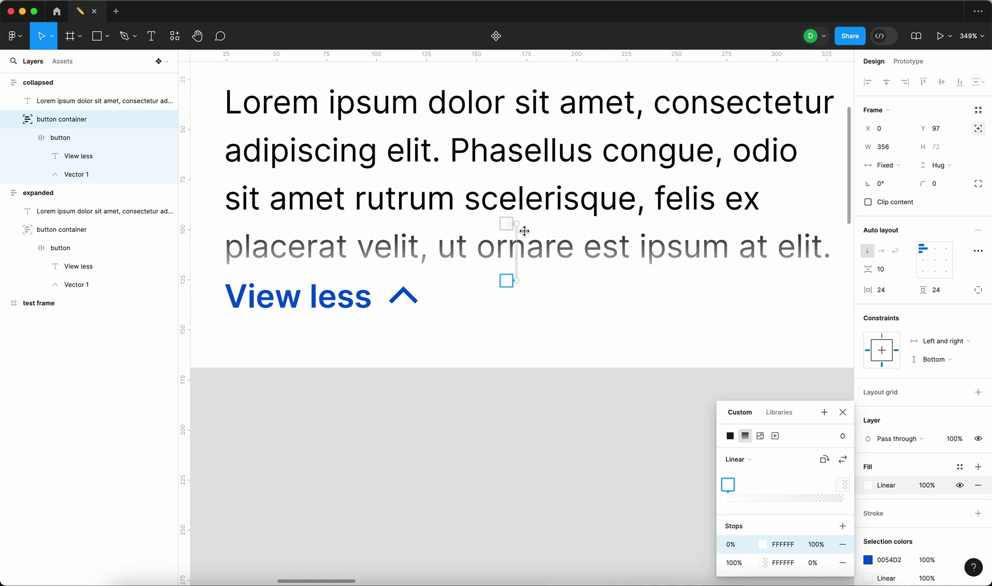
Shorten the collapsed card to 356 × 133 so only a faded preview shows
click(843, 411)
key(Escape)
scroll(579, 285, down, 5)
drag(584, 289, 585, 240)
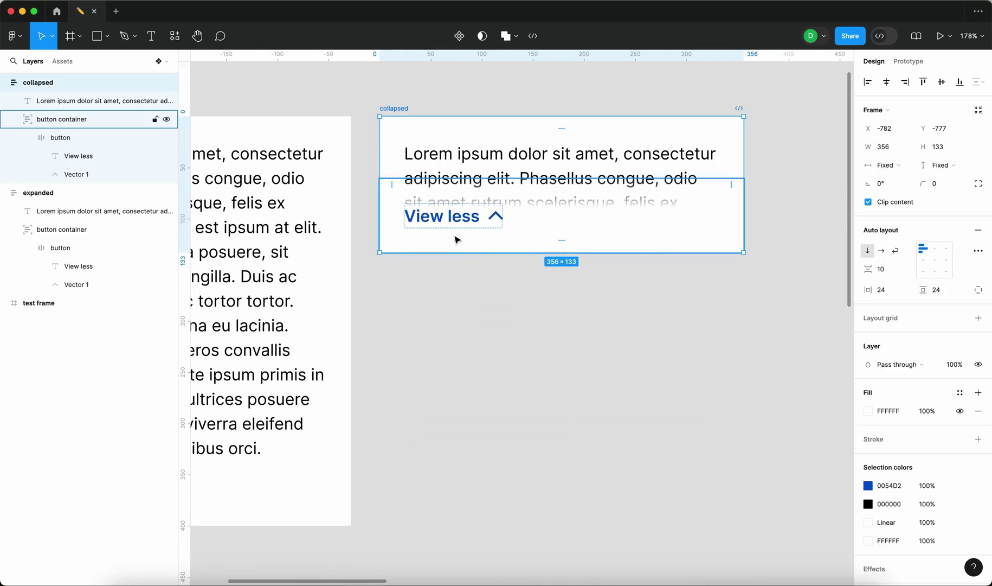
Shorten the white gradient fade in the collapsed card's button container fill
click(541, 368)
scroll(541, 369, down, 4)
click(476, 244)
click(520, 265)
scroll(539, 289, up, 5)
click(876, 480)
drag(556, 278, 555, 275)
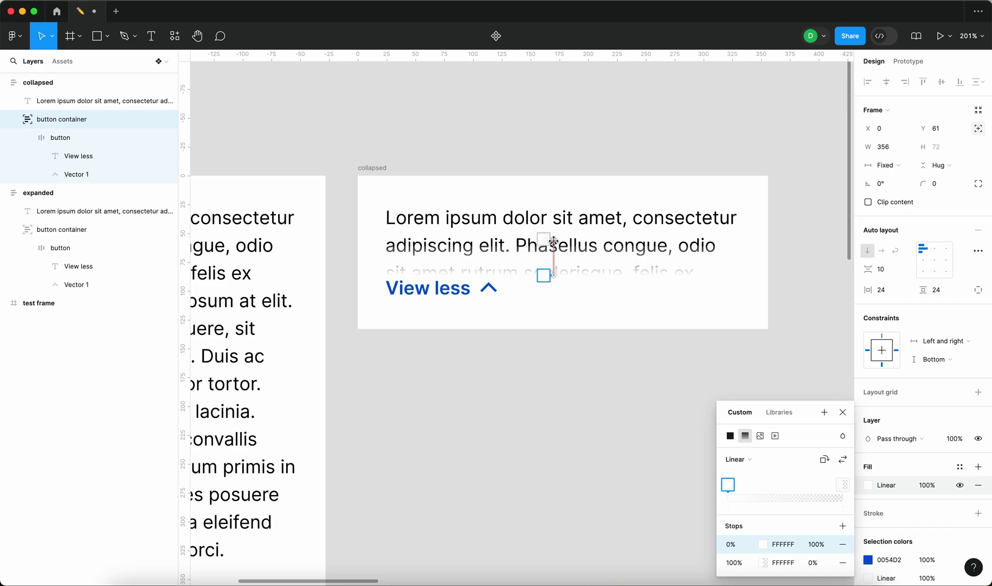
click(382, 169)
Try widening the collapsed card to 395 and stretching it taller, then undo both
drag(767, 226, 813, 222)
click(582, 288)
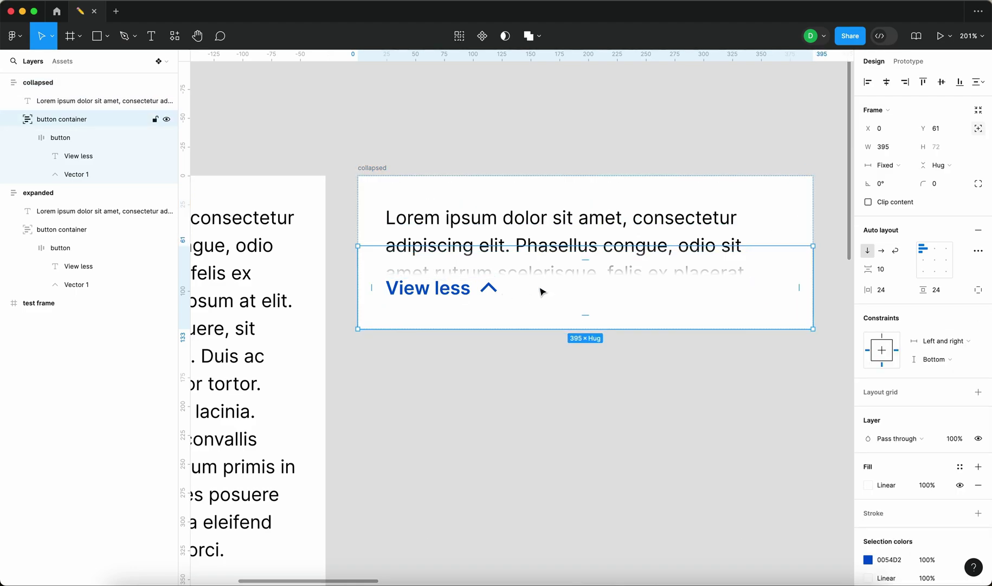
key(super+z)
key(super+z)
click(549, 142)
click(382, 172)
scroll(390, 179, down, 6)
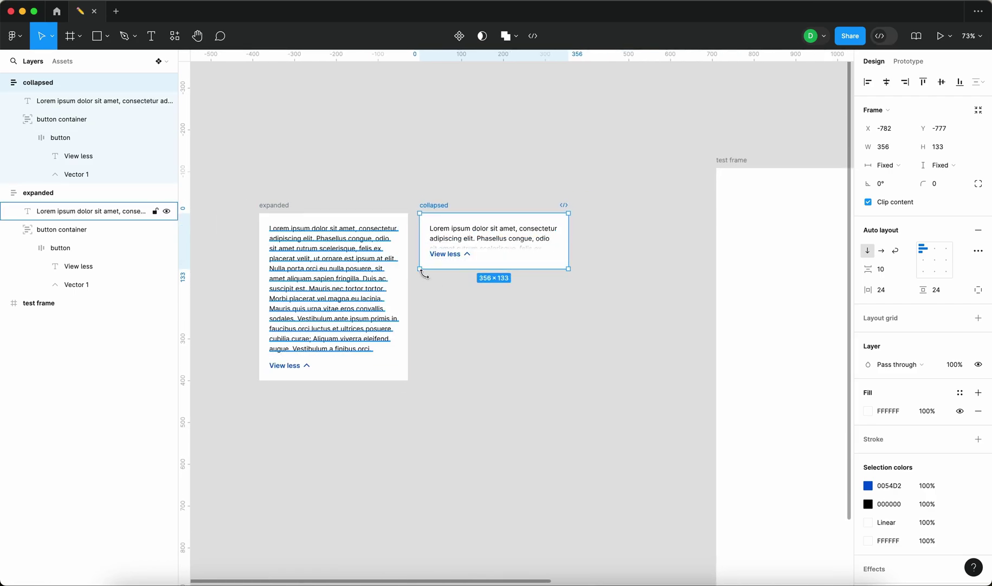
drag(489, 268, 489, 330)
key(super+z)
click(466, 295)
Resize the collapsed card to 356×156 so three paragraph lines show
scroll(429, 216, up, 5)
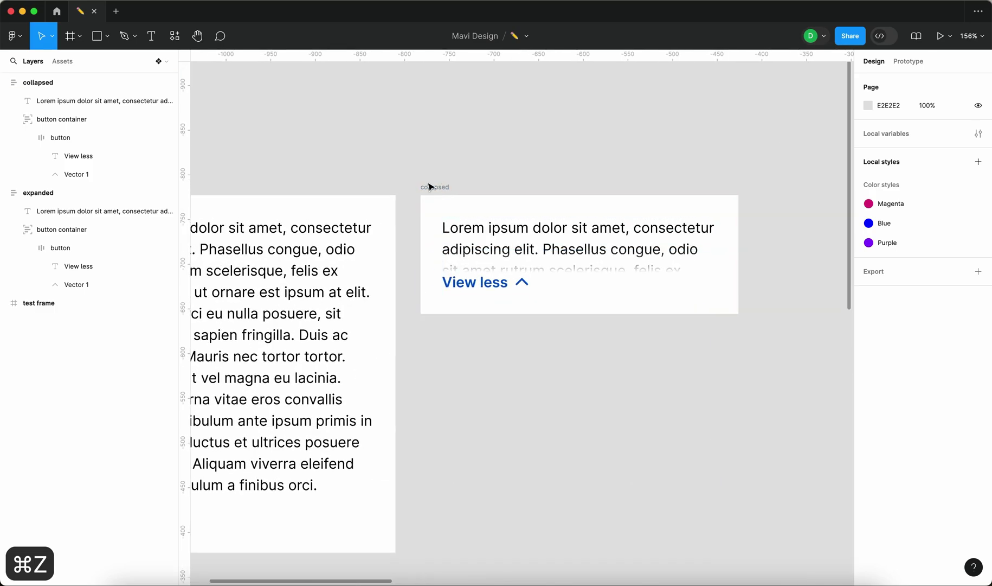
click(430, 186)
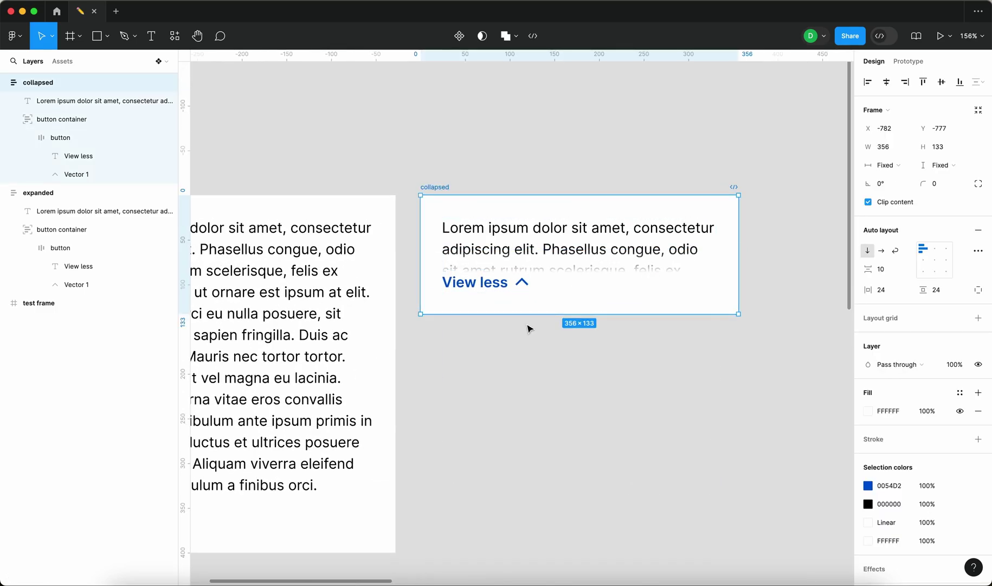
scroll(521, 312, up, 5)
scroll(525, 326, down, 3)
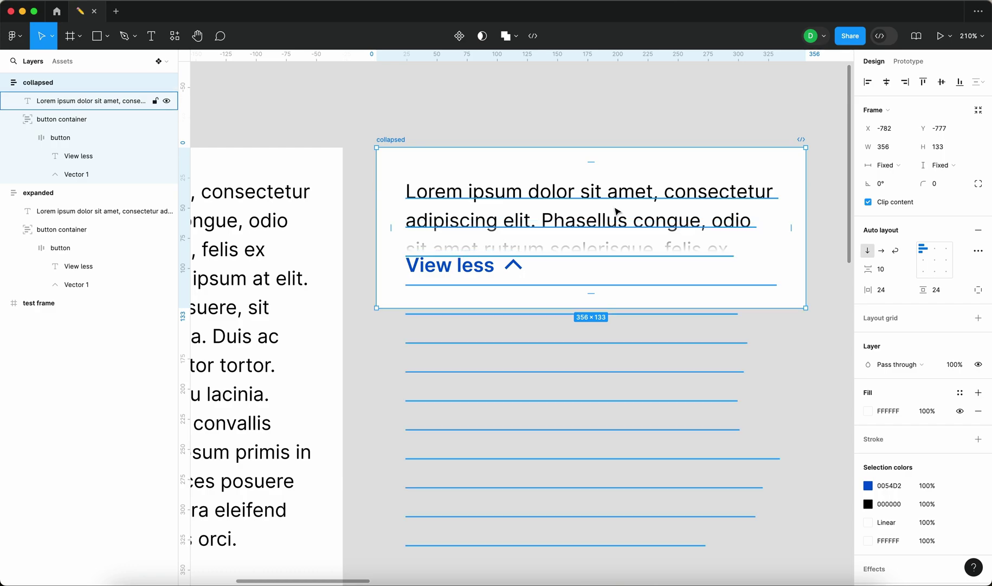
drag(523, 308, 525, 335)
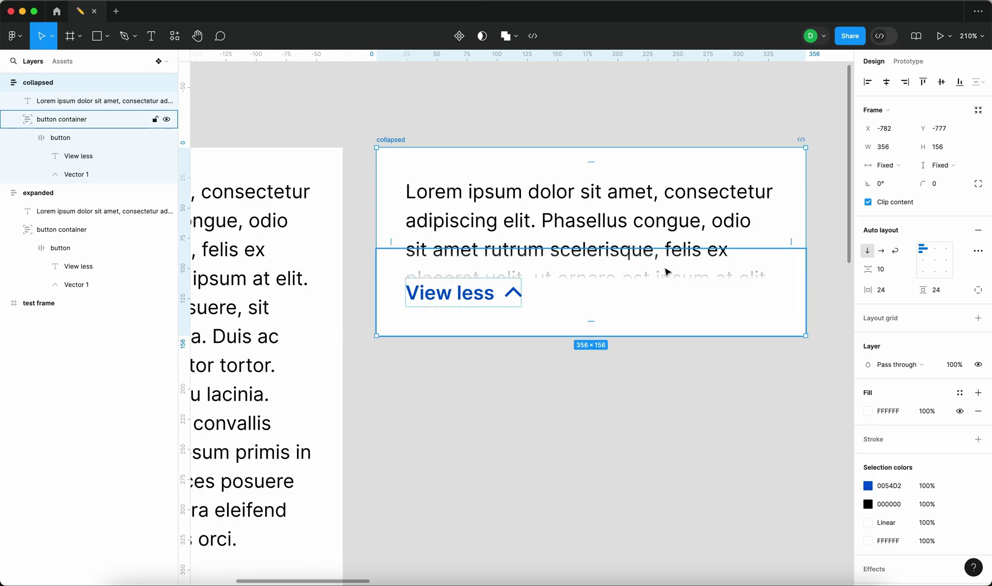
click(542, 129)
click(404, 141)
click(655, 116)
scroll(654, 117, down, 3)
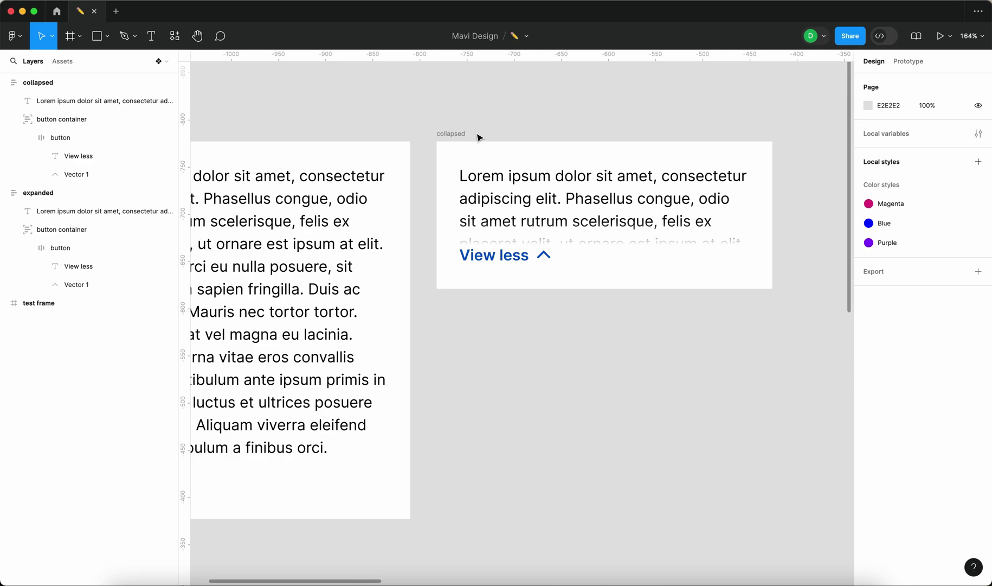
click(479, 138)
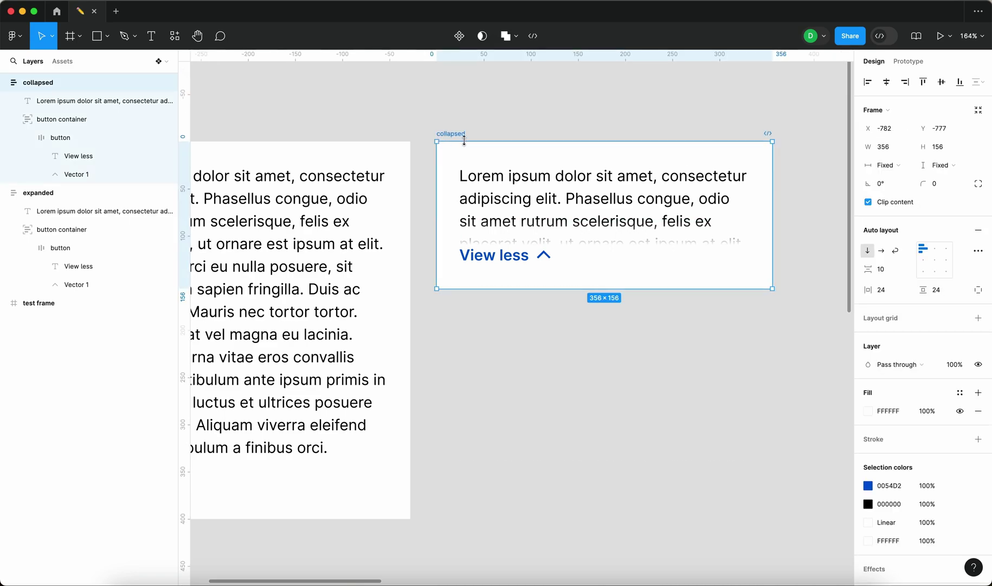
click(898, 173)
click(900, 169)
click(934, 165)
click(934, 166)
click(645, 111)
scroll(645, 110, left, 5)
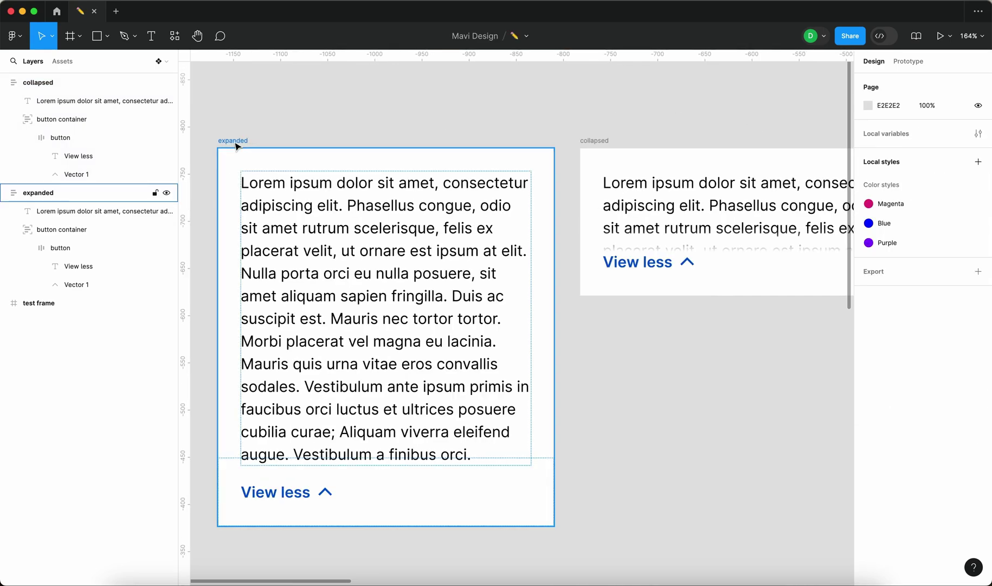
click(255, 150)
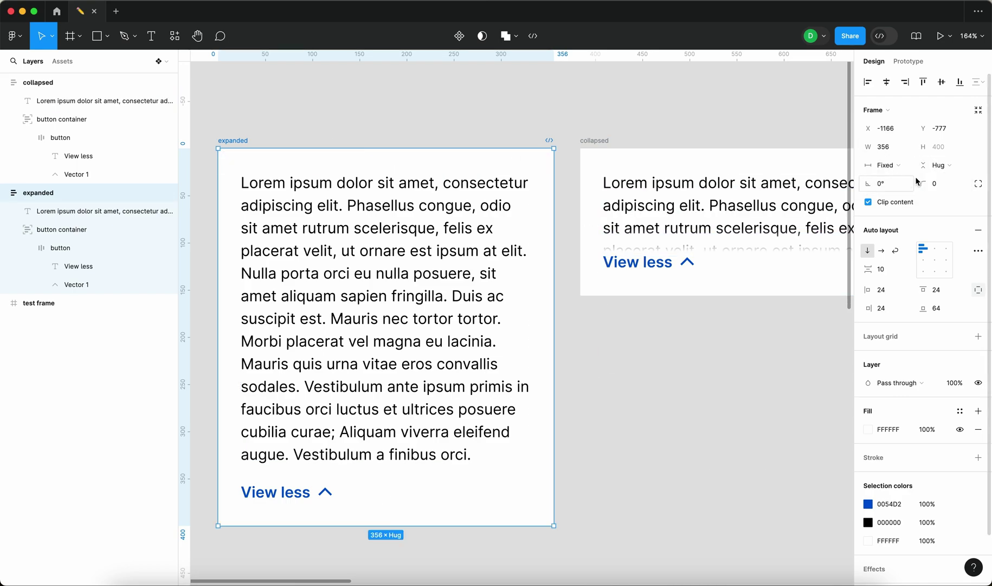
click(949, 166)
click(949, 166)
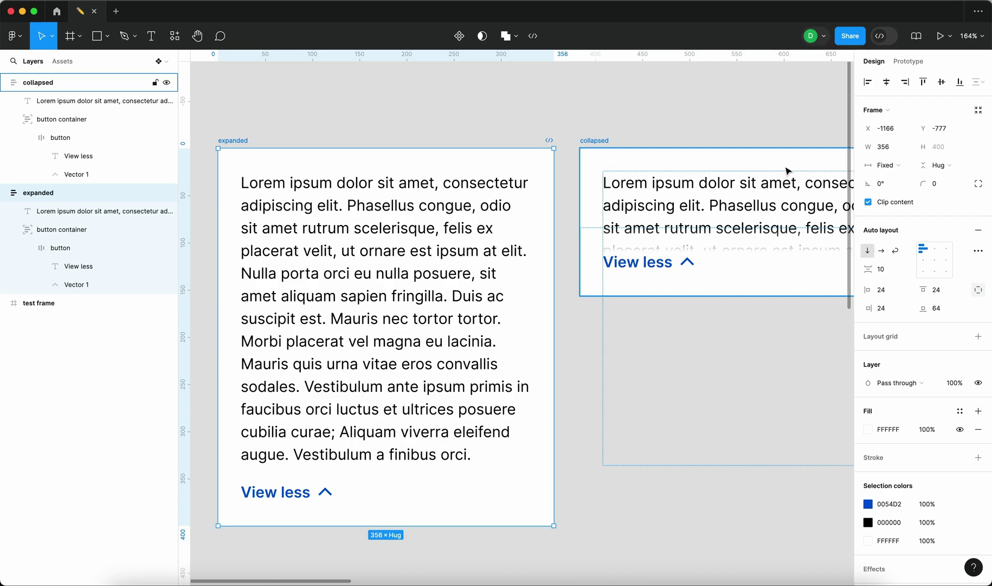
click(949, 167)
click(949, 169)
click(428, 127)
scroll(427, 127, down, 5)
scroll(476, 126, up, 5)
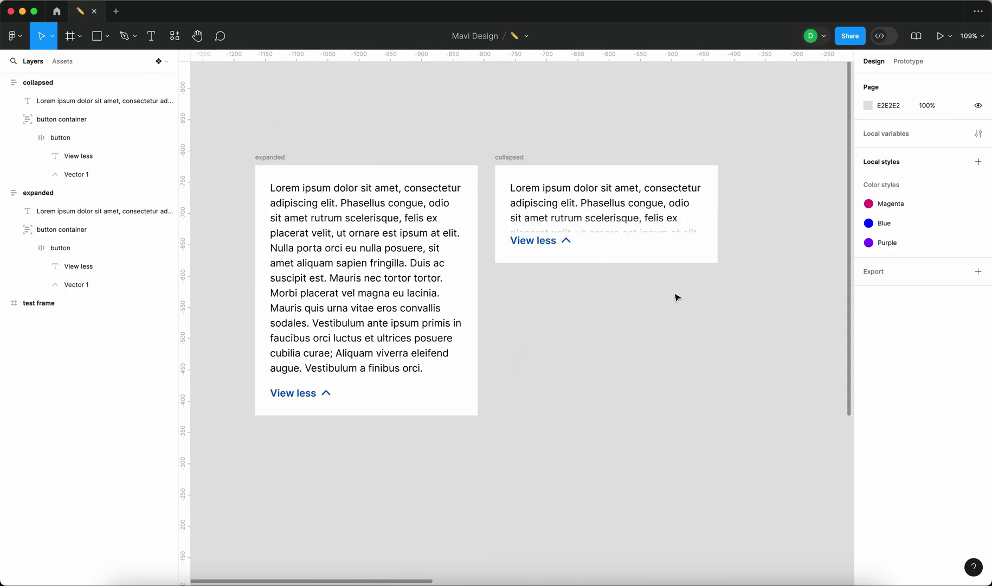
Select the expanded and collapsed cards and combine them into a component set
scroll(676, 294, right, 3)
scroll(608, 265, down, 5)
scroll(543, 214, up, 3)
drag(358, 163, 575, 292)
click(592, 274)
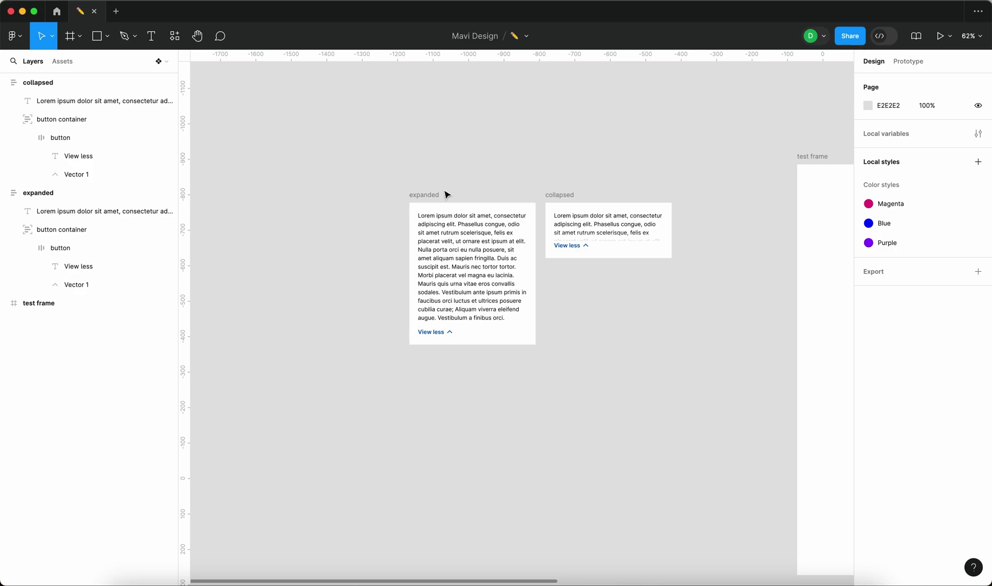
drag(367, 170, 736, 390)
scroll(707, 337, up, 4)
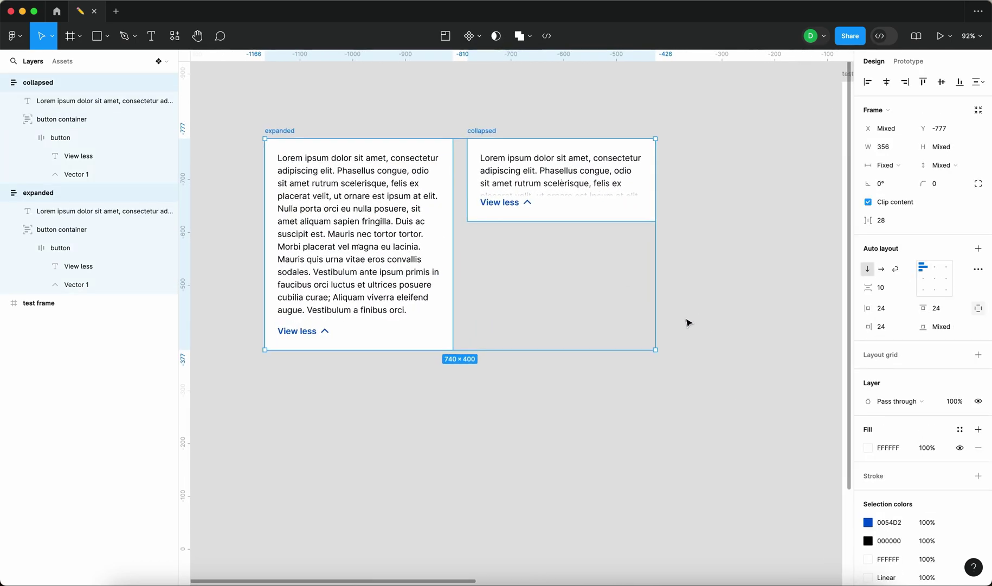
click(480, 37)
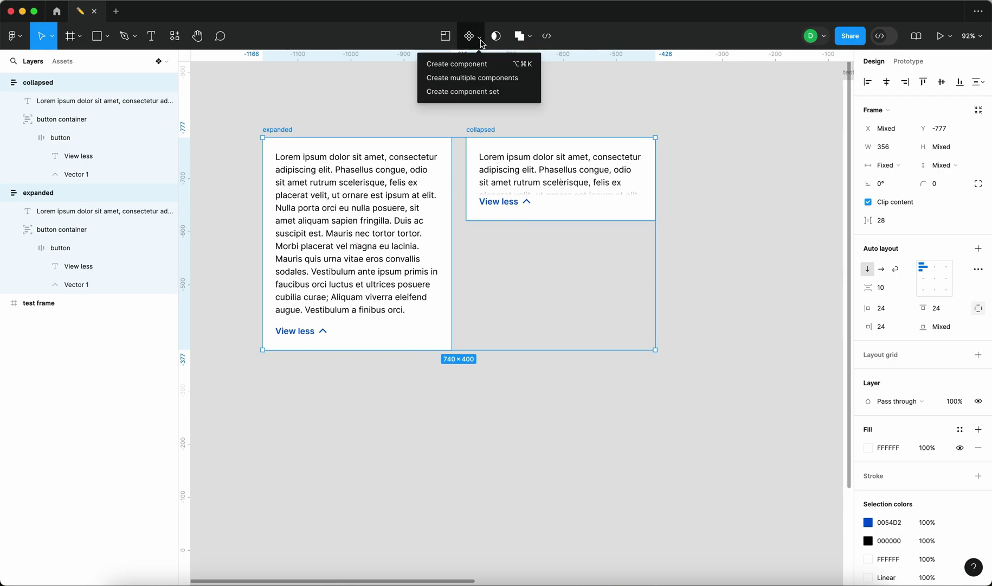
click(489, 96)
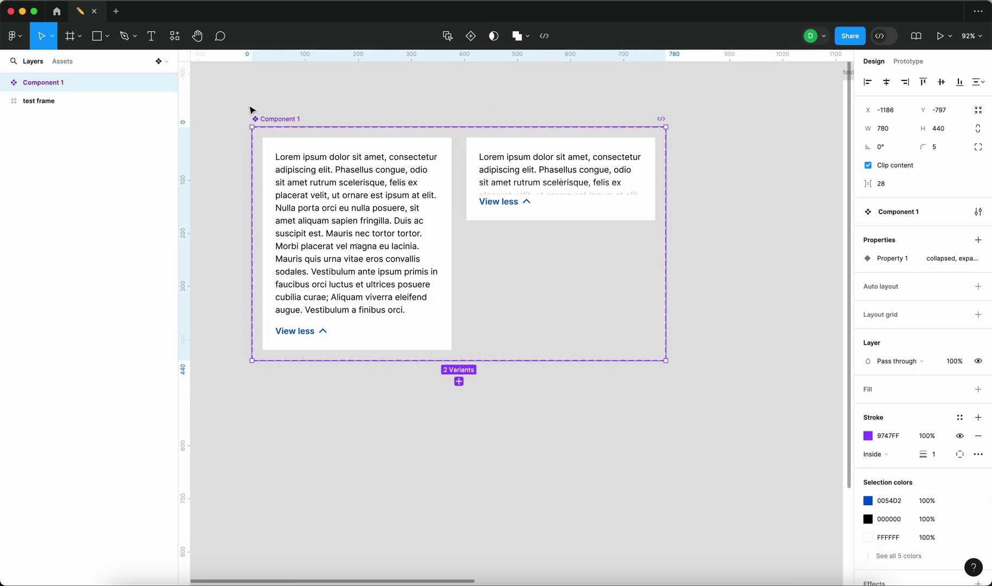
Move the component set and rename it 'show hide text'
drag(276, 129, 331, 167)
double_click(325, 157)
text(show hide )
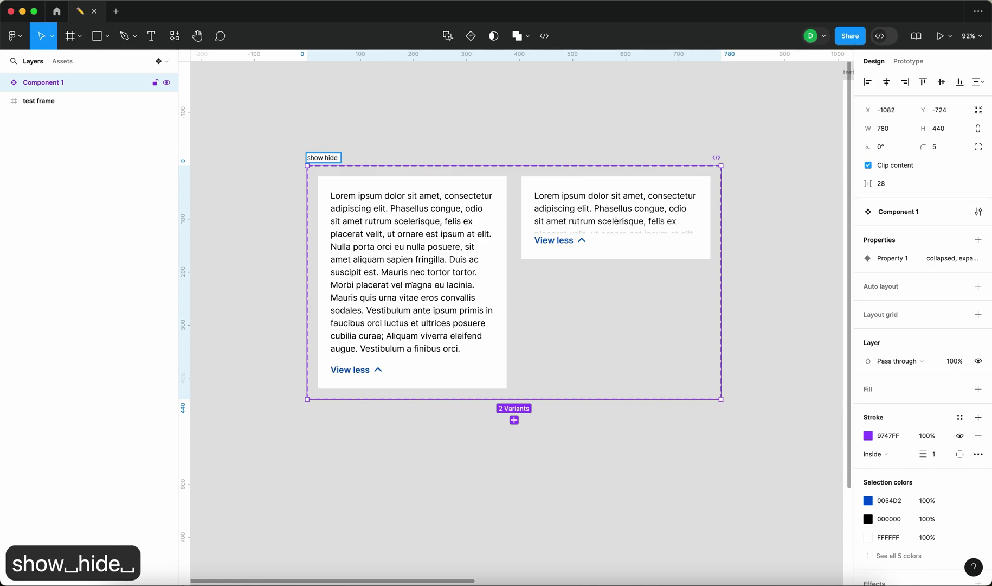
text(text)
key(Return)
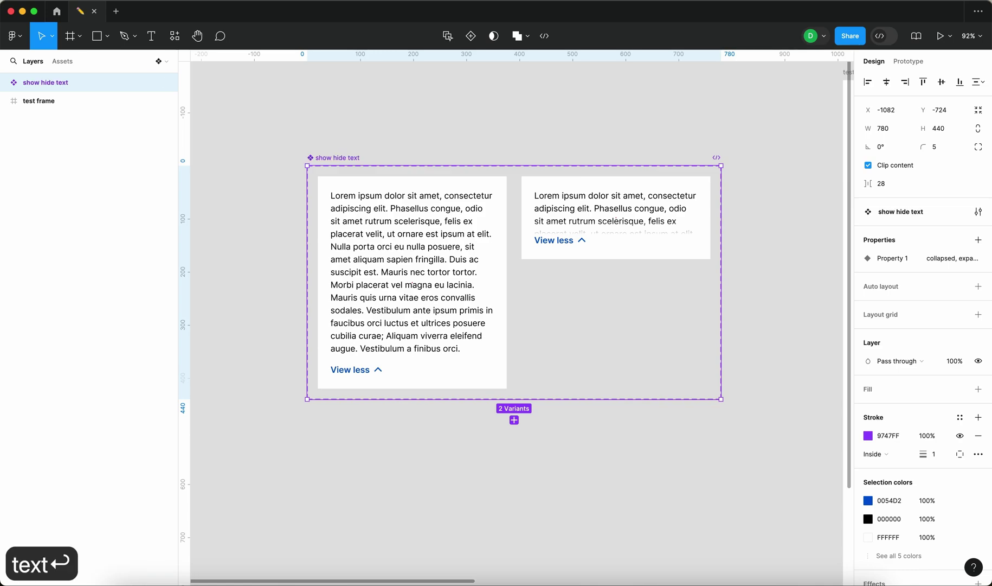
Reorder the variants so collapsed comes first and expanded sits on the right
click(391, 110)
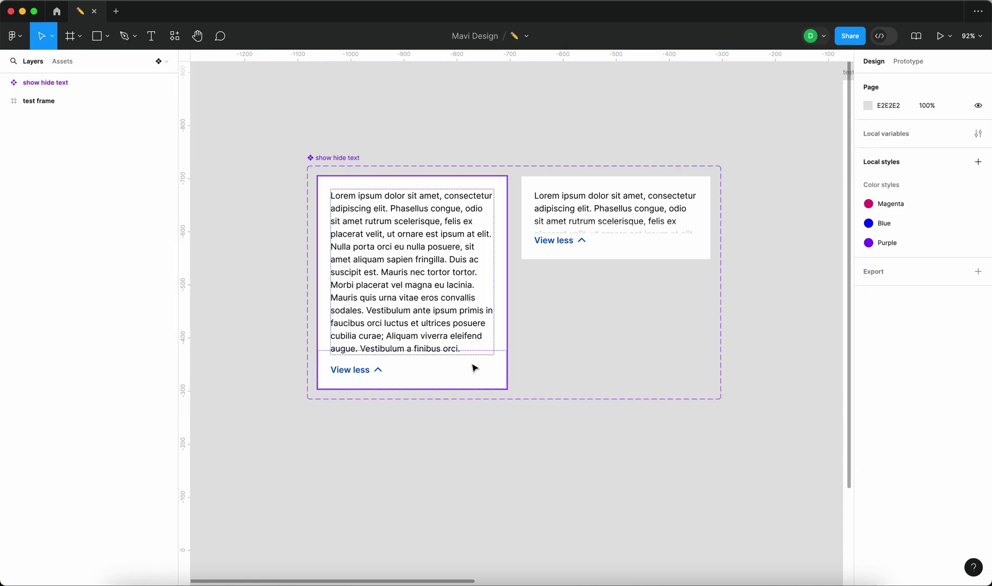
click(499, 370)
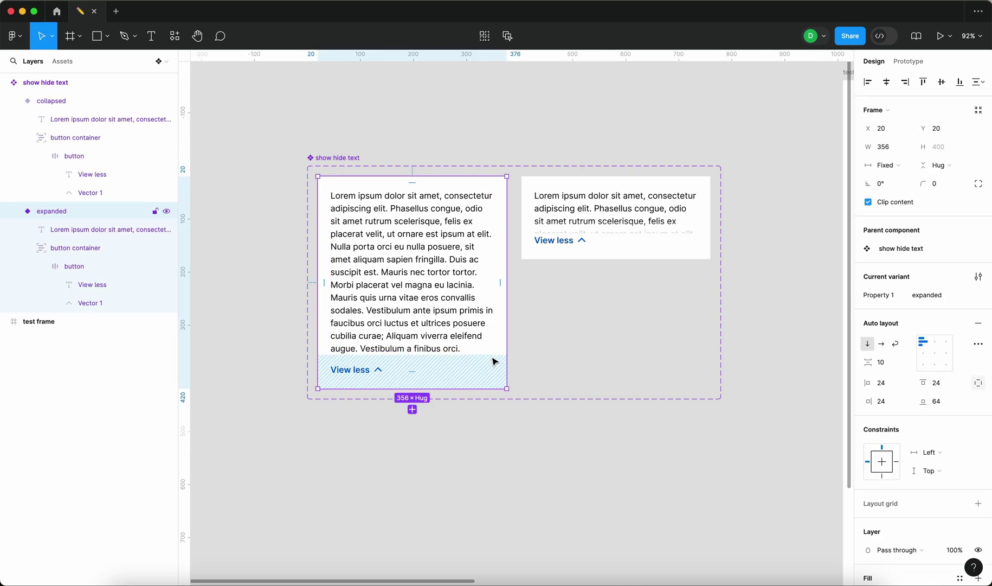
click(583, 254)
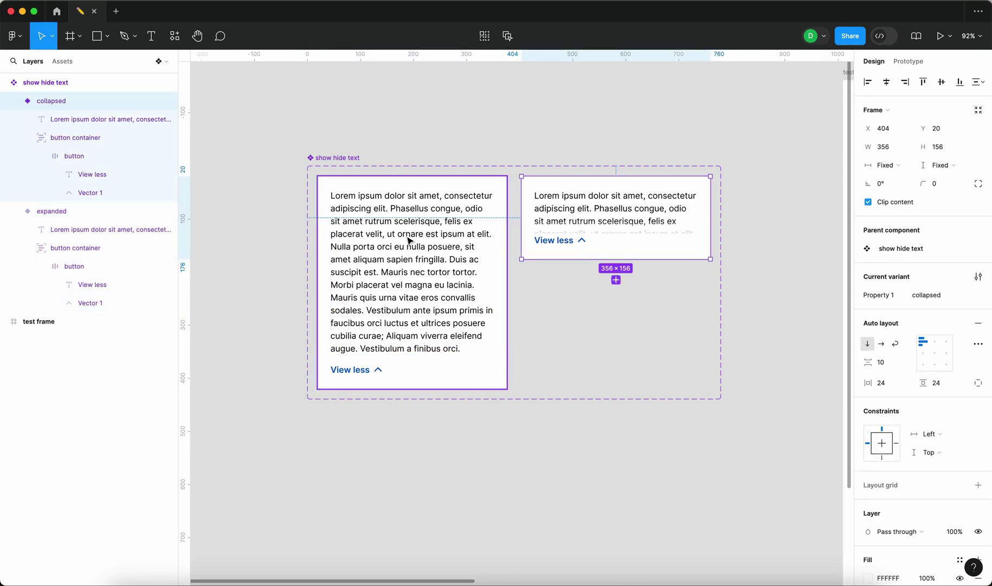
shift+click(413, 284)
drag(415, 287, 602, 292)
Rename the show hide text set's variant property from 'Property 1' to 'state'
click(502, 162)
click(454, 228)
key(Escape)
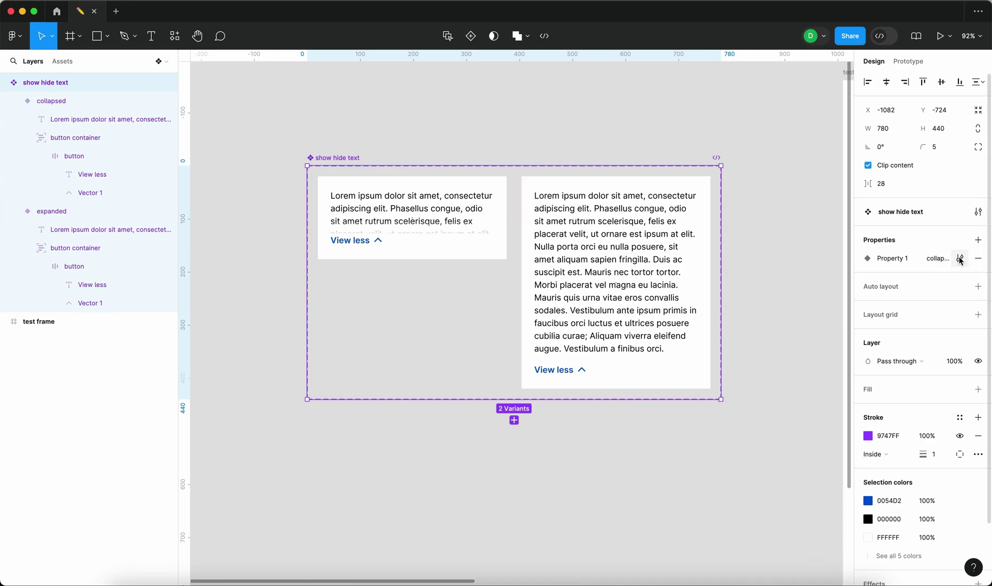
click(960, 260)
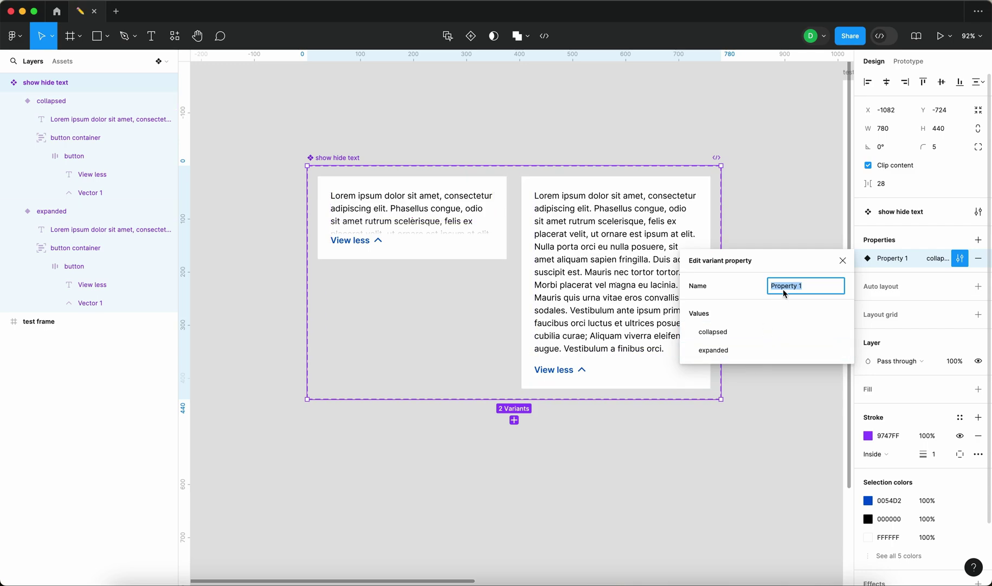
text(state)
key(Return)
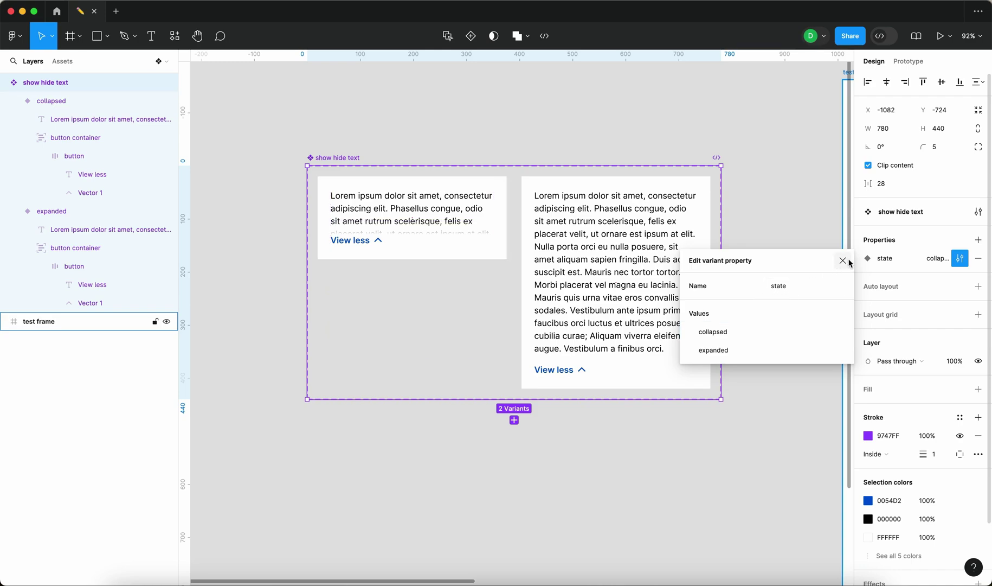
Link the collapsed variant's button container to the expanded variant with a 300ms animation
double_click(460, 243)
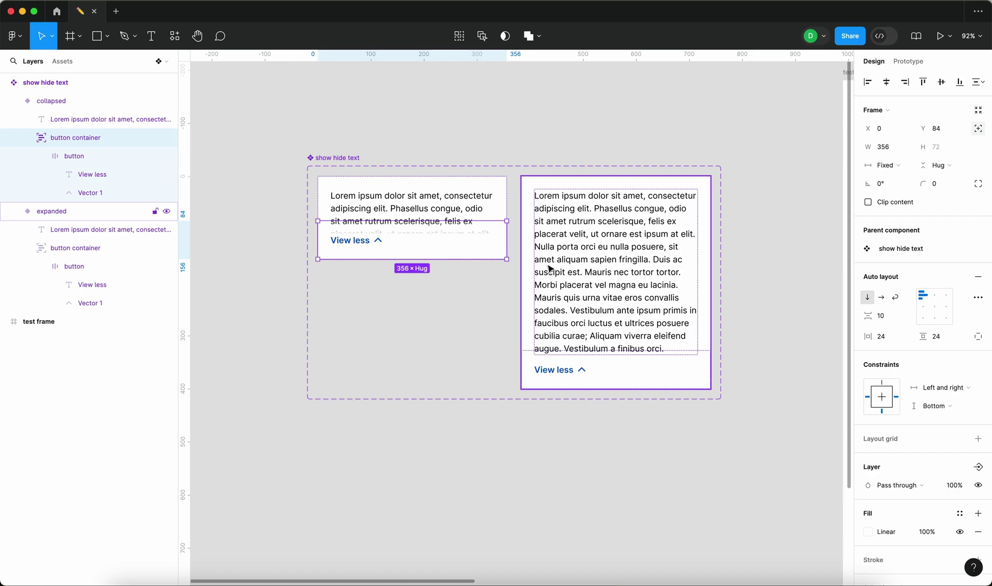
click(909, 61)
scroll(459, 256, up, 5)
drag(567, 220, 613, 239)
scroll(418, 300, down, 3)
scroll(418, 300, down, 3)
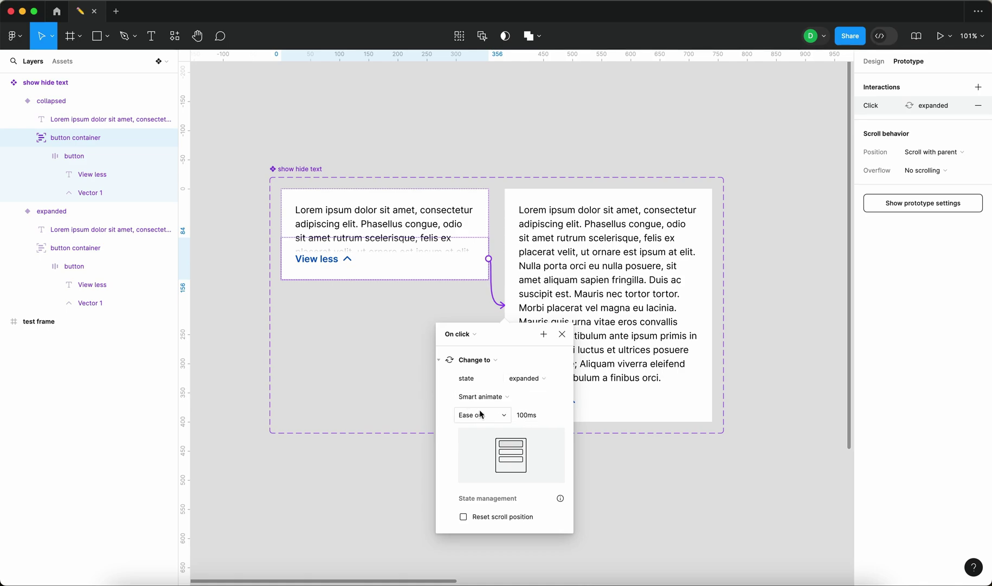
click(538, 420)
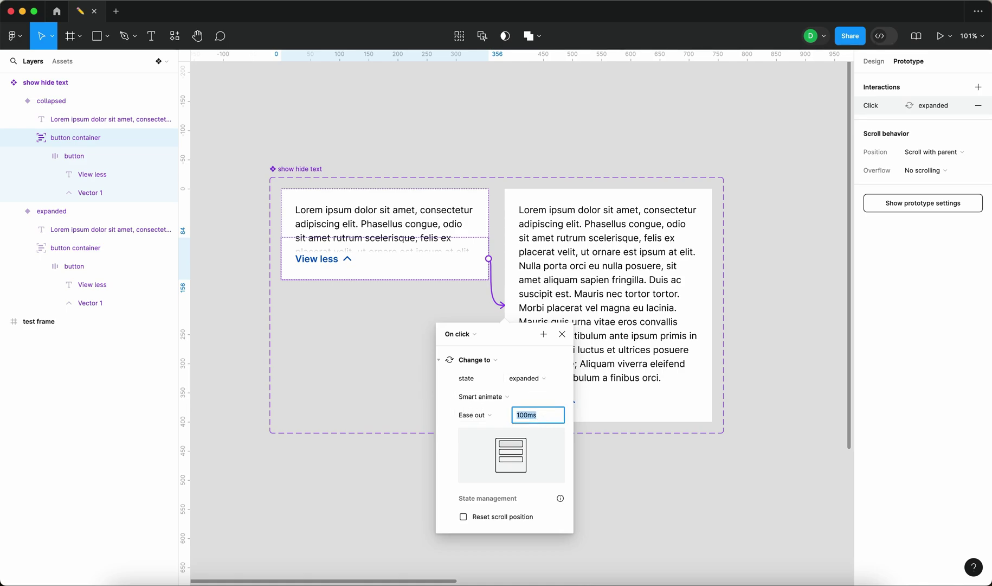
text(300)
key(Return)
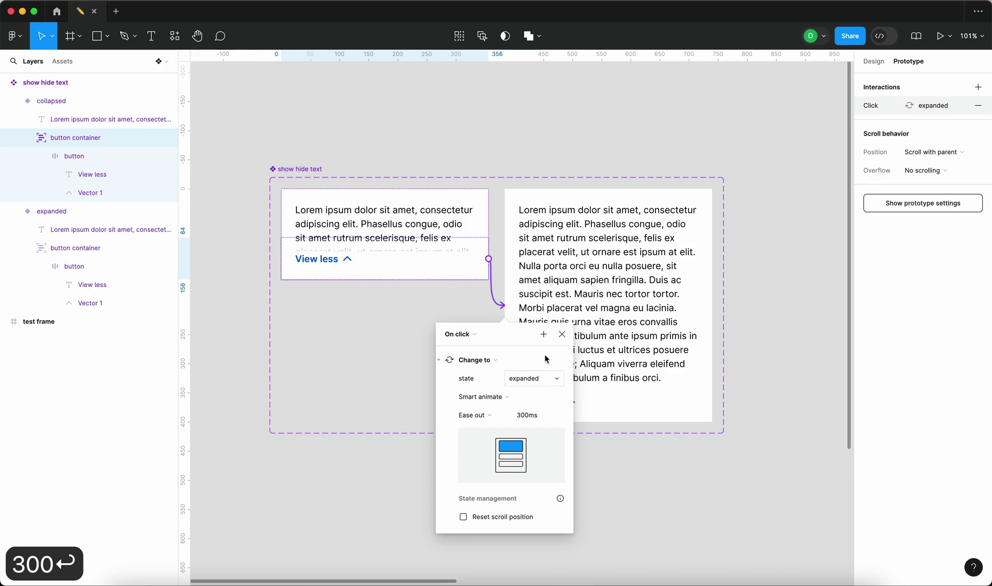
click(563, 338)
Connect the expanded variant's button container back to the collapsed variant on click
click(595, 277)
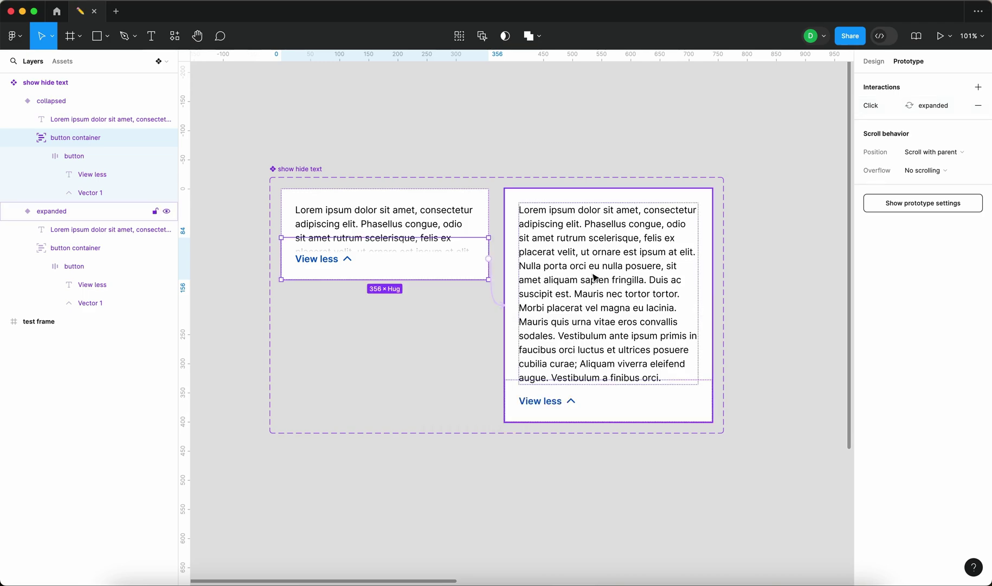
click(668, 396)
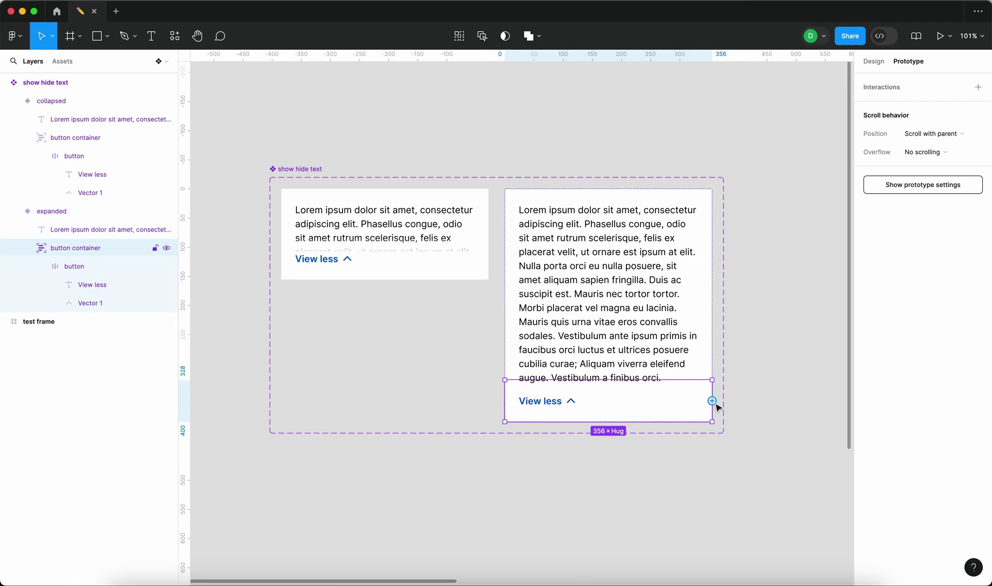
drag(713, 401, 714, 403)
drag(713, 400, 484, 237)
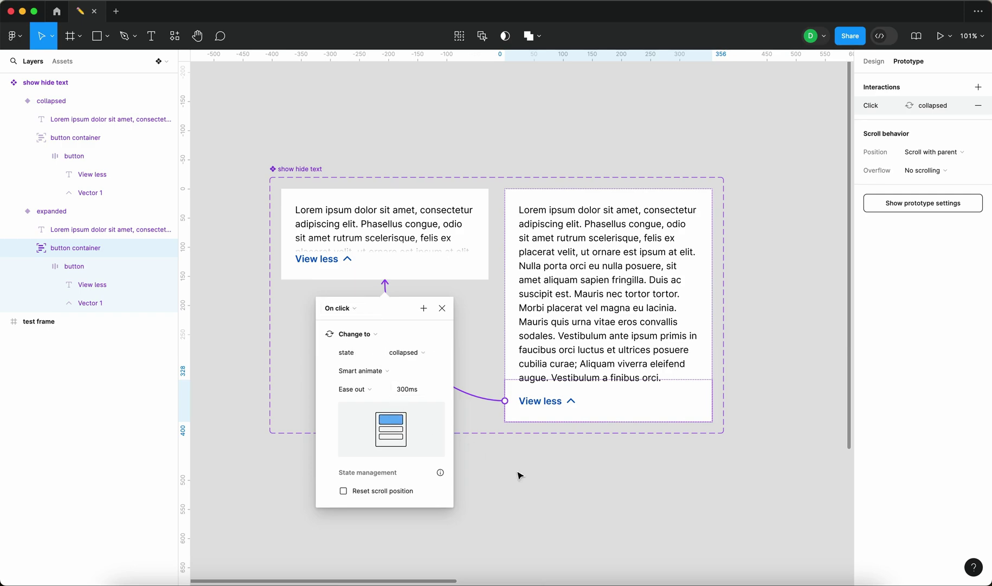
click(568, 526)
scroll(774, 354, down, 5)
drag(748, 308, 583, 285)
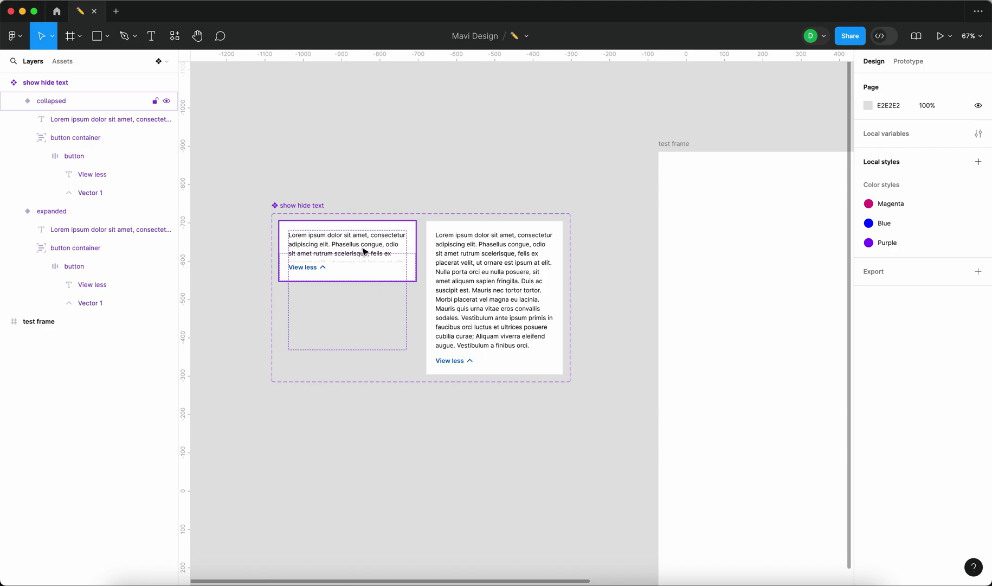
Bind both variants' Lorem text layers to a new text property named Text_contents
scroll(508, 452, down, 2)
scroll(423, 343, up, 5)
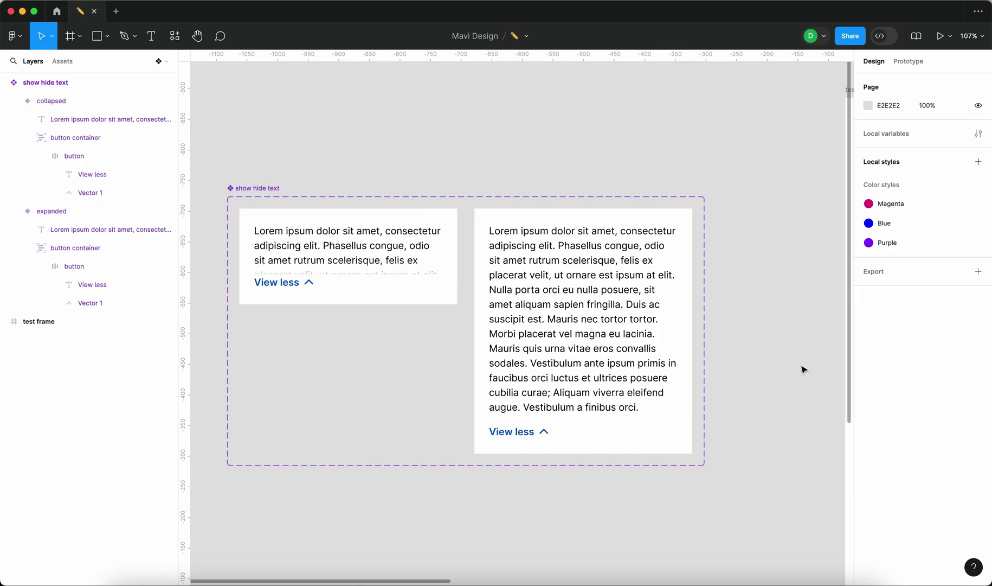
scroll(738, 371, down, 2)
double_click(472, 293)
scroll(471, 287, up, 2)
shift+click(638, 292)
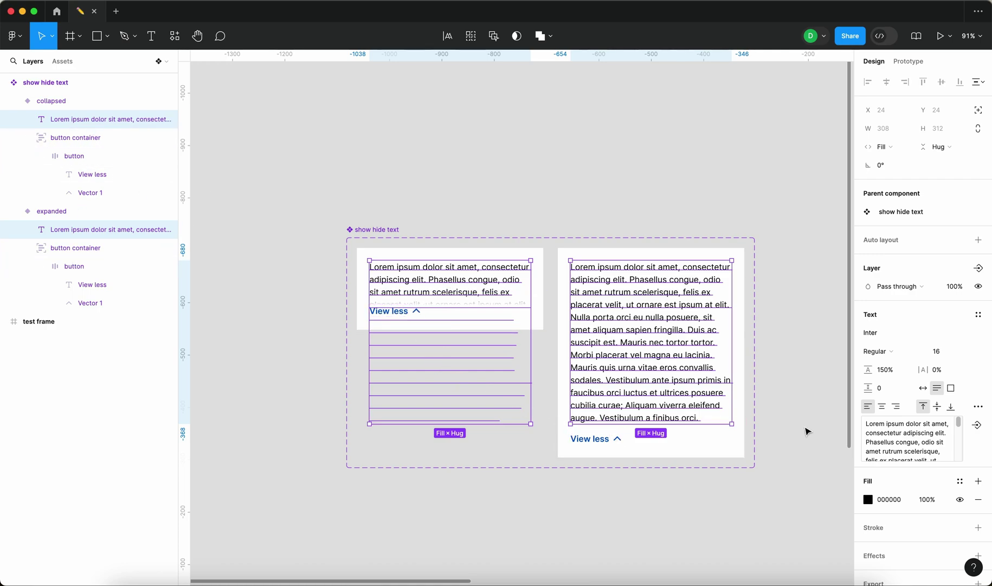
click(979, 429)
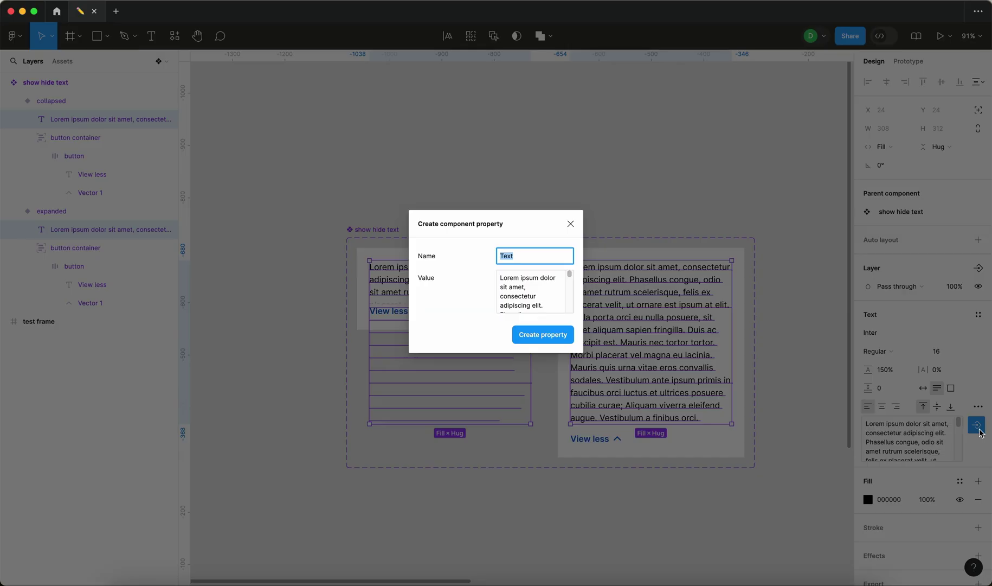
key(Right)
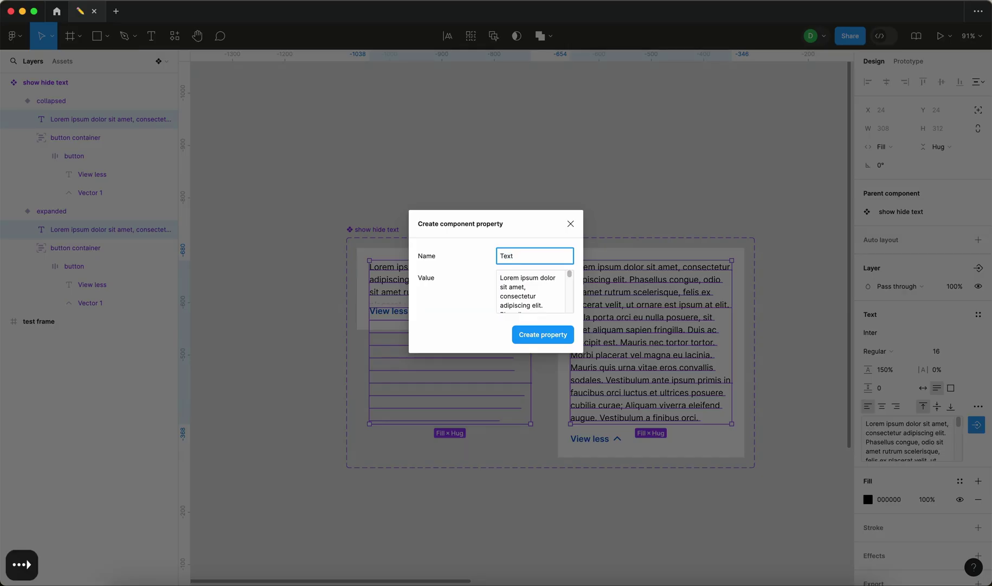
text(_contents)
click(558, 338)
click(617, 191)
scroll(587, 218, down, 5)
click(535, 249)
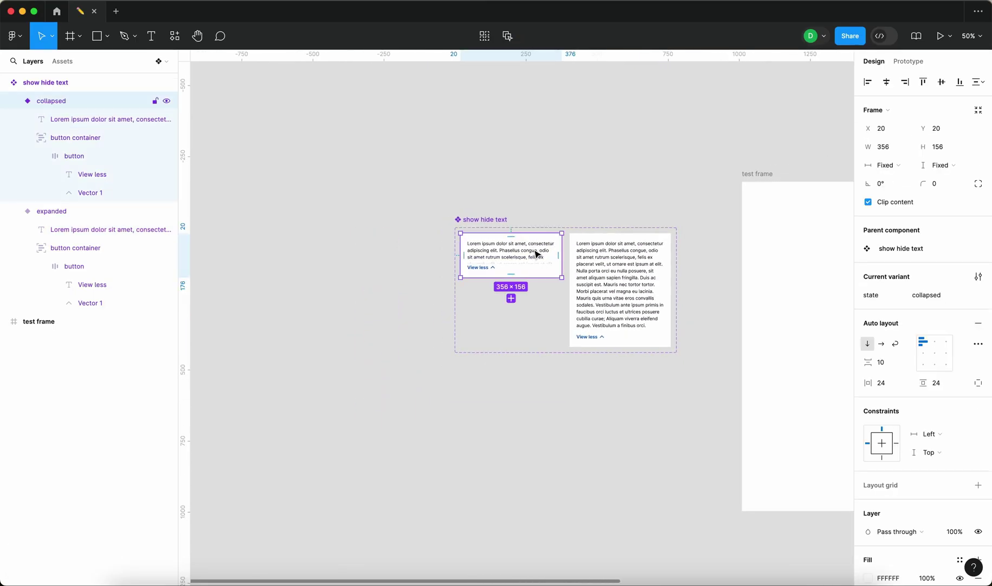
Place a collapsed-variant instance below the set and replace its Text contents
scroll(547, 309, down, 2)
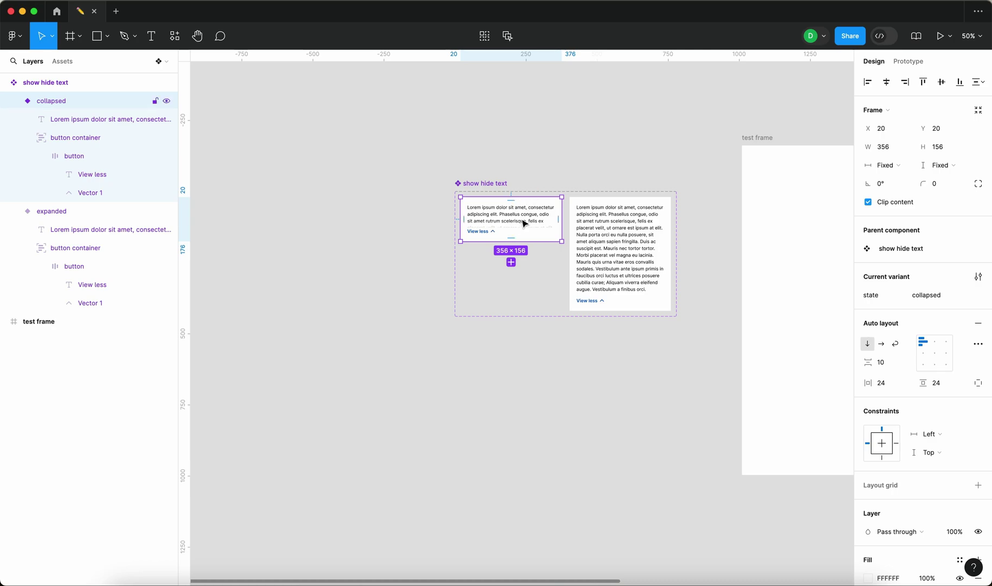
drag(522, 221, 550, 383)
key(shift+2)
click(944, 280)
key(super+a)
text(asdfsfadsf)
key(Return)
click(744, 391)
click(507, 330)
Fill the instance's Text contents with long 'asdf asdf…' placeholder text, then double it by pasting
click(919, 266)
text(asdf asdf asd fasd fasd fasd fasd fads fasd fasd fasd fasdf asd sdf)
key(Return)
click(767, 319)
click(601, 333)
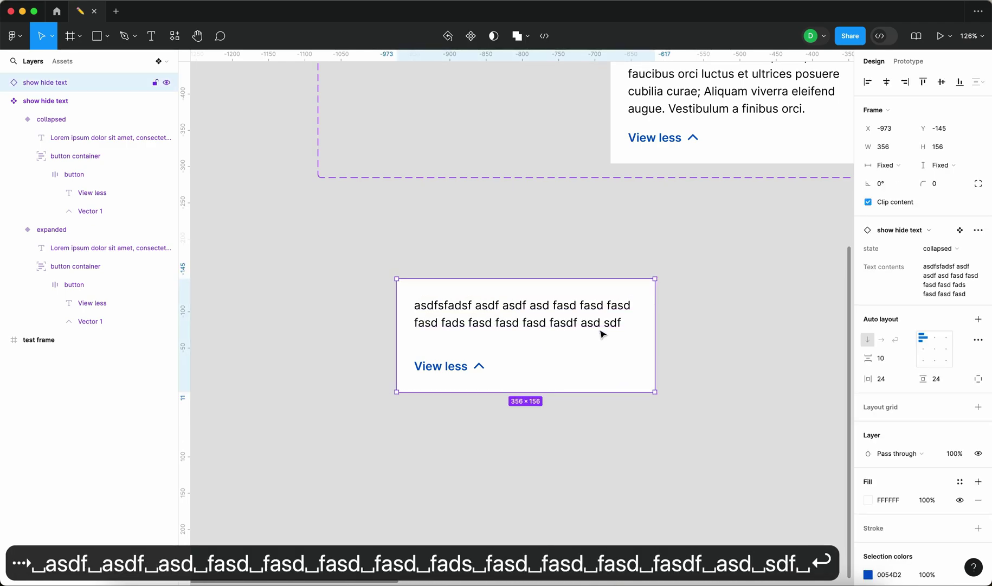
click(947, 288)
key(super+a)
key(super+c)
key(super+v)
key(super+v)
key(super+v)
key(super+v)
key(super+v)
key(Return)
click(790, 356)
click(556, 310)
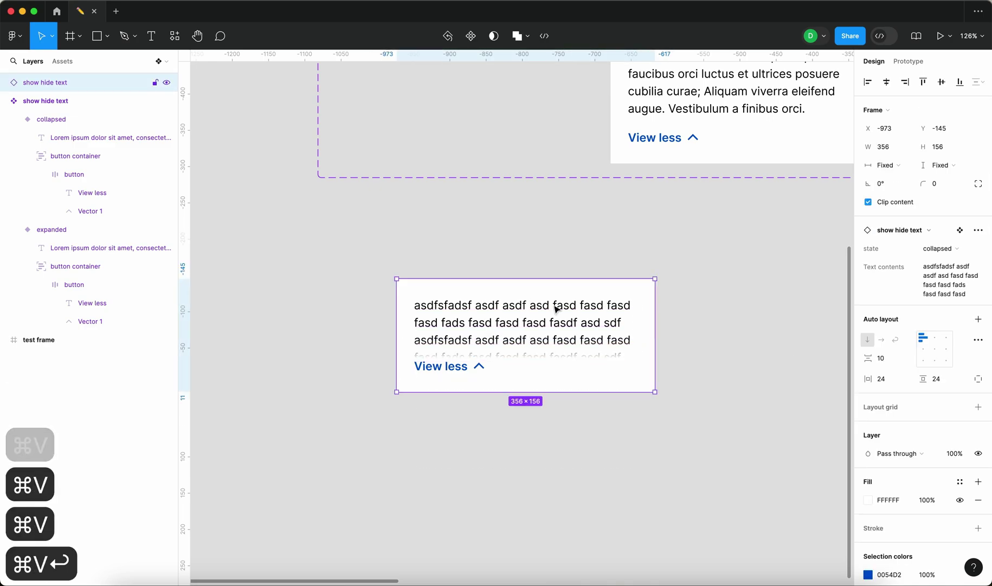
Switch the test instance's state to expanded
click(704, 295)
click(615, 336)
click(940, 249)
click(935, 261)
key(Escape)
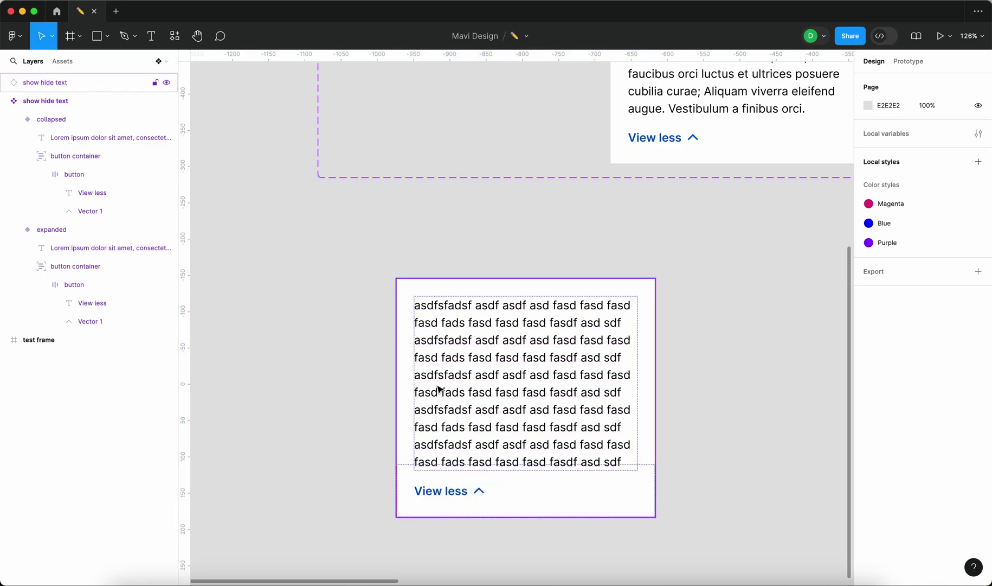
scroll(356, 431, down, 5)
click(443, 388)
Reset all changes on the test instance, set it to collapsed, and shift it left
click(978, 230)
click(925, 302)
click(941, 248)
click(889, 233)
key(Escape)
drag(566, 353, 494, 354)
click(372, 141)
Change the collapsed variant's label from 'View less' to 'View more'
scroll(454, 178, up, 5)
click(406, 176)
scroll(454, 243, up, 6)
double_click(444, 251)
drag(410, 250, 507, 254)
text(more)
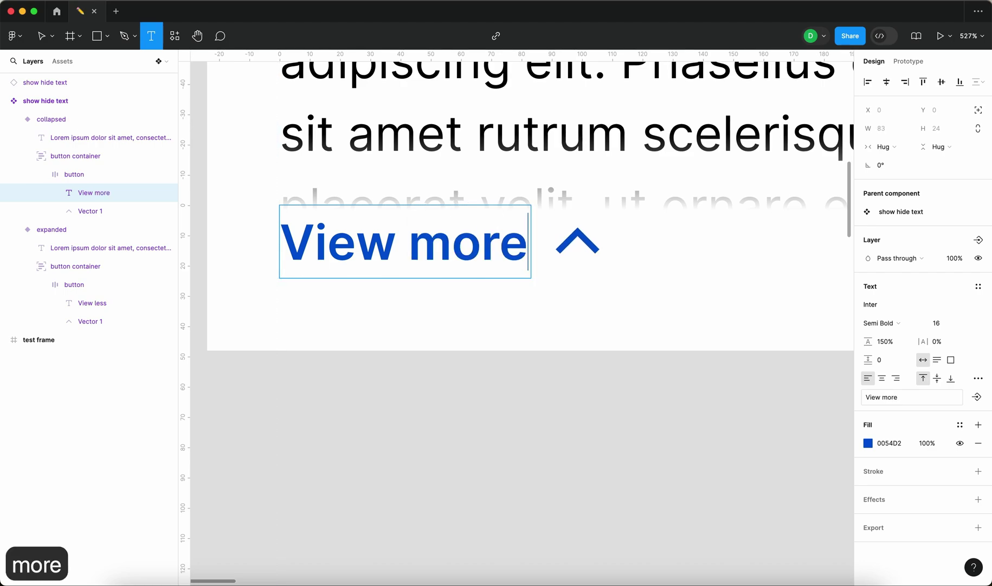
key(Escape)
Rotate the collapsed variant's chevron 180° so it points down
click(575, 250)
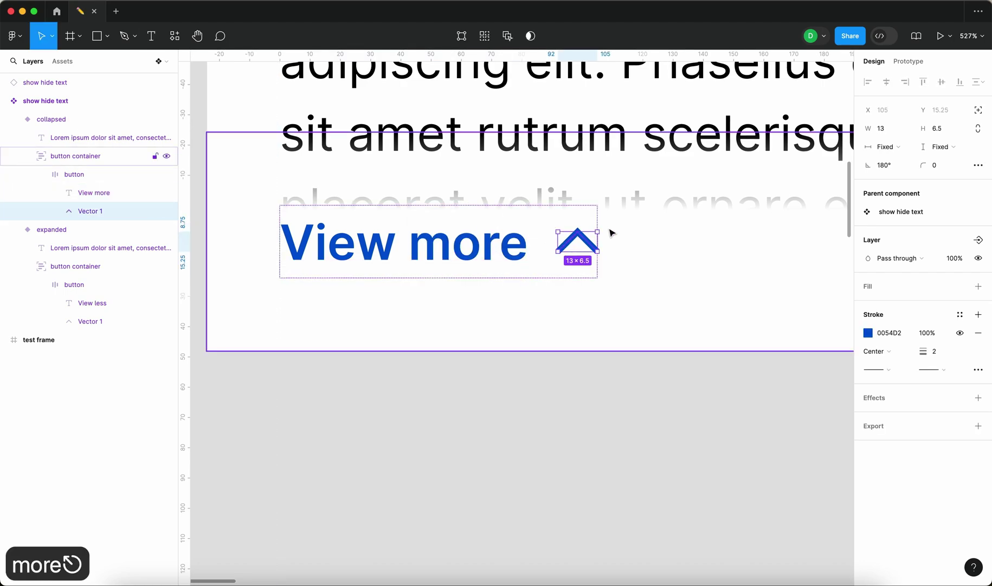
mouse_move(610, 233)
mouse_down()
mouse_move(634, 278)
mouse_move(531, 304)
mouse_move(493, 275)
mouse_up()
click(596, 402)
scroll(596, 401, down, 5)
click(377, 436)
scroll(574, 455, down, 3)
drag(574, 455, 516, 436)
scroll(543, 392, down, 2)
click(594, 238)
Move the instance above the component set and give the test frame a light grey fill
drag(284, 381, 363, 176)
click(486, 198)
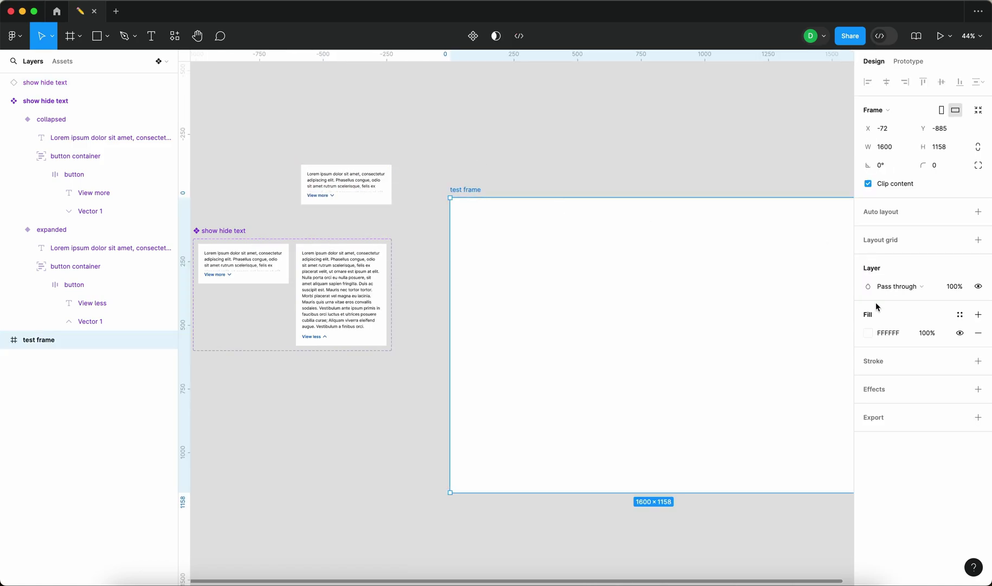
click(869, 332)
drag(722, 298, 697, 304)
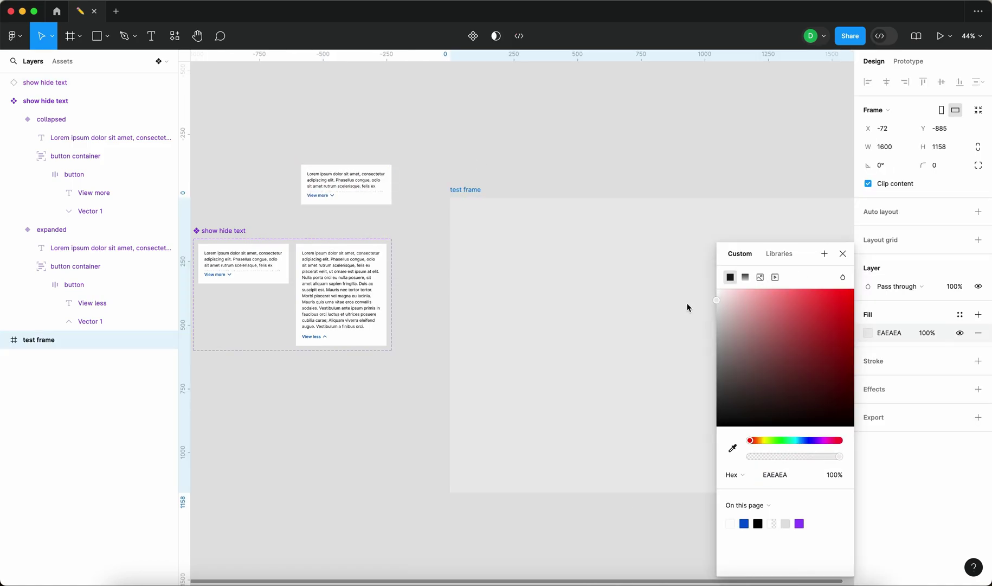
click(531, 157)
Place the collapsed instance in the test frame, centred horizontally and vertically
drag(359, 184, 709, 359)
click(639, 279)
click(516, 155)
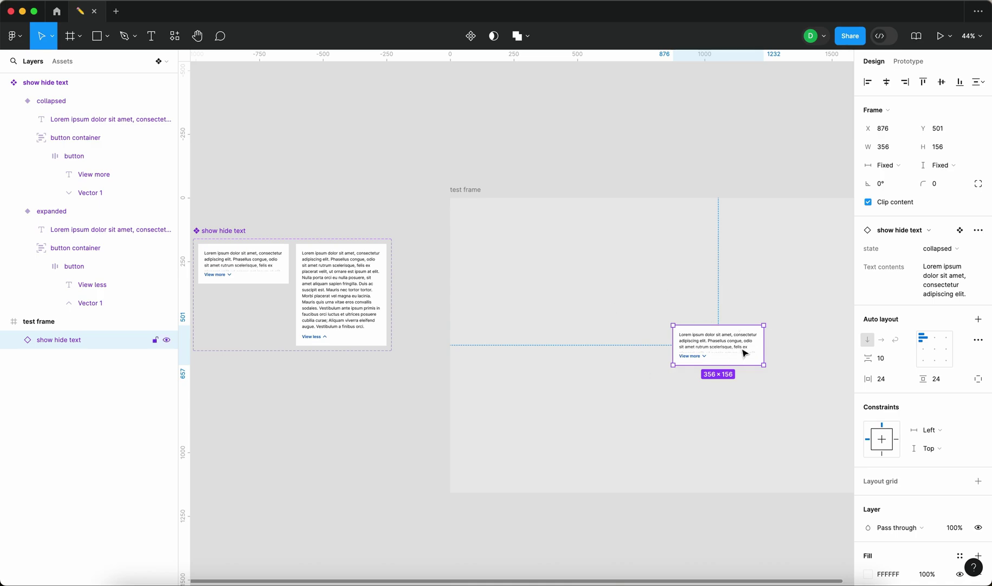
drag(239, 234, 269, 194)
key(Escape)
drag(702, 263, 572, 225)
drag(601, 313, 598, 315)
key(alt+h)
key(alt+v)
Set the instance's constraints to Center and Top, then start the prototype presentation
click(929, 433)
click(933, 430)
click(936, 447)
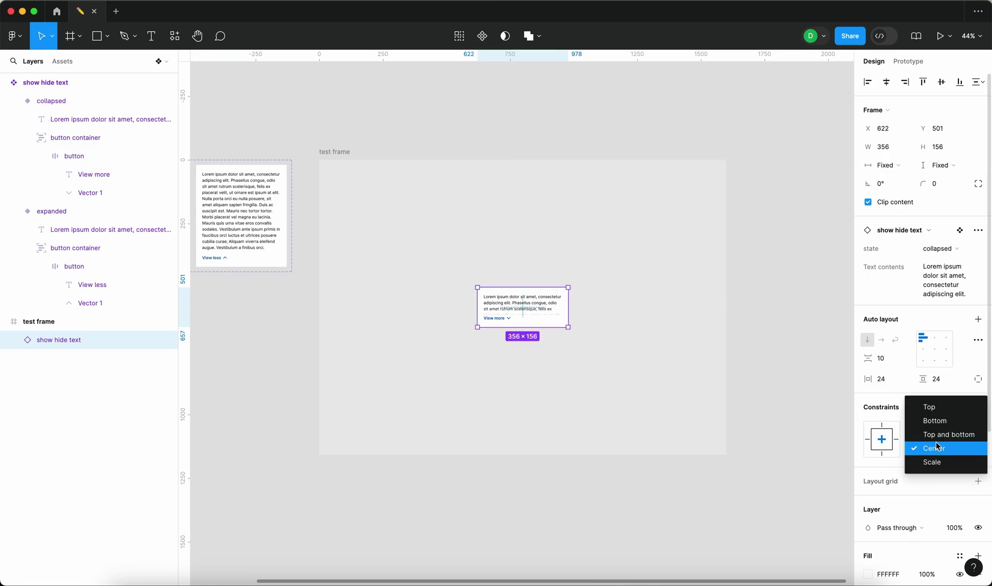
click(942, 407)
scroll(470, 293, up, 2)
click(435, 209)
click(937, 38)
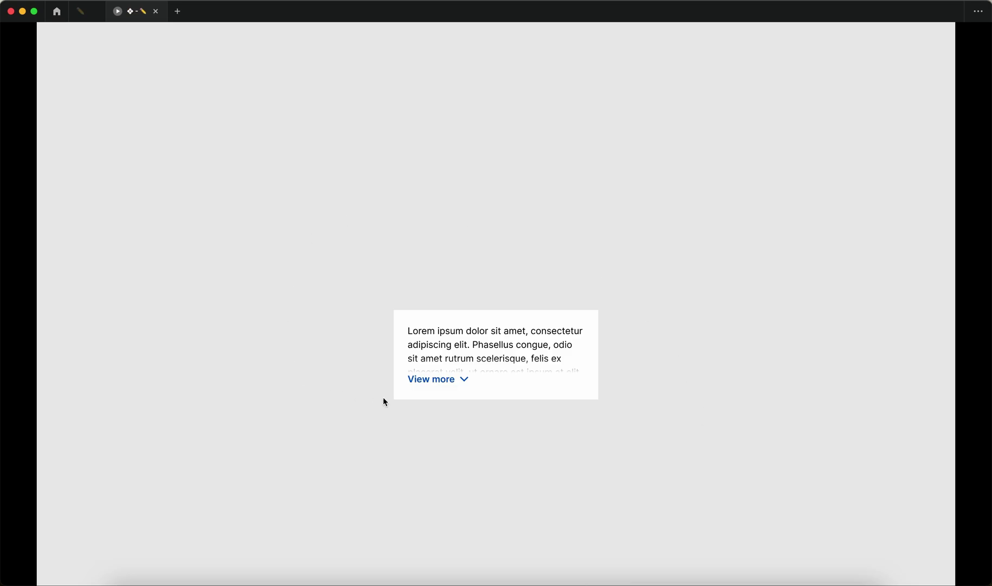
Toggle the card between View more and View less twice, then reselect the instance in the design file
click(553, 398)
click(561, 522)
click(560, 393)
click(553, 514)
click(80, 16)
click(519, 310)
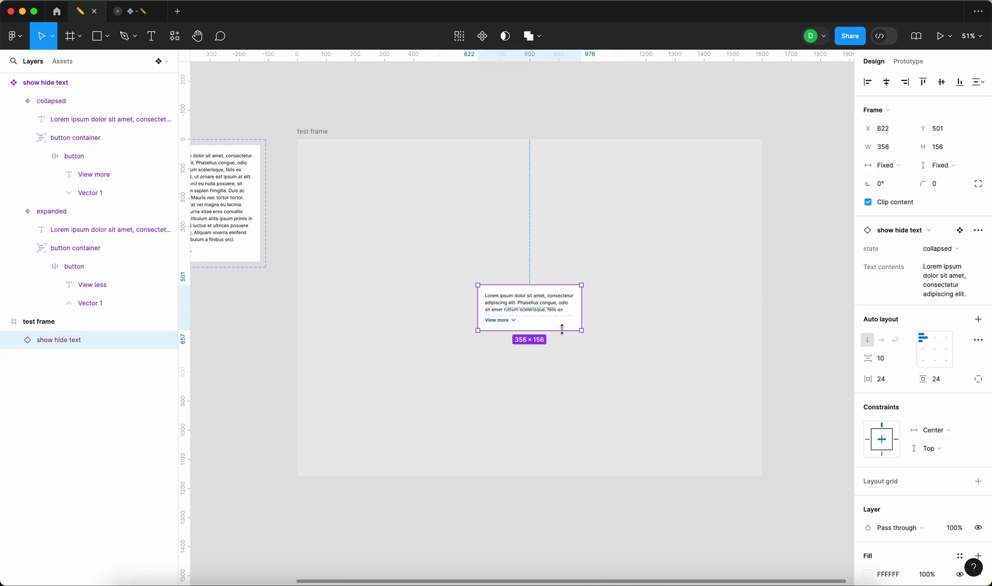
Alt-drag duplicates of the instance and wrap the three copies in an auto-layout frame (Shift+A)
drag(538, 319, 545, 262)
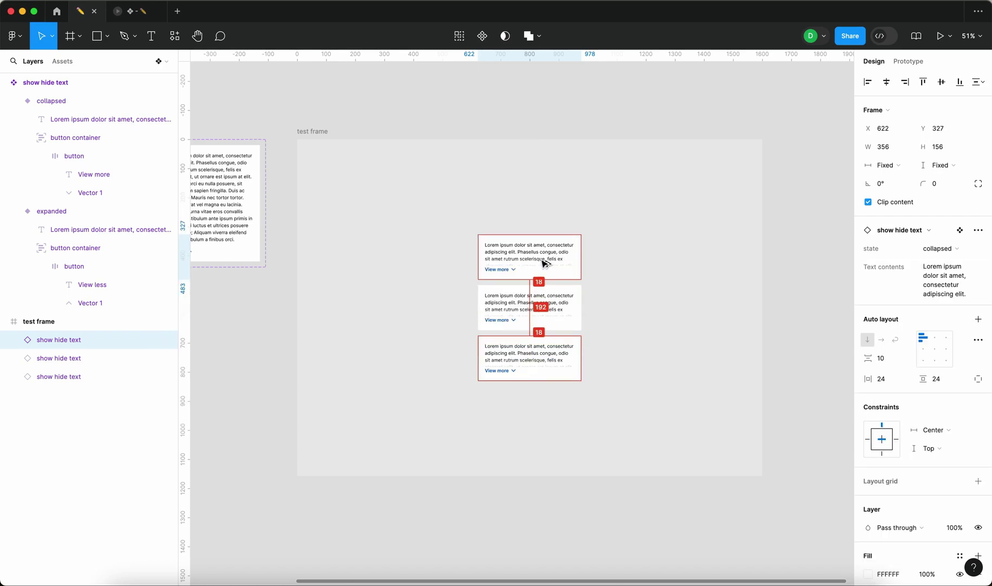
shift+click(544, 317)
shift+click(553, 356)
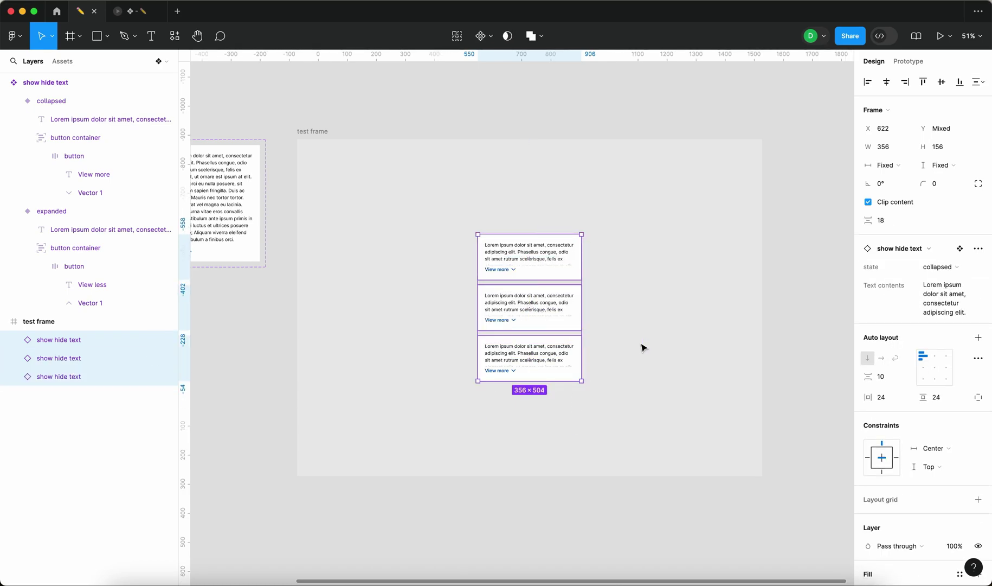
key(shift+a)
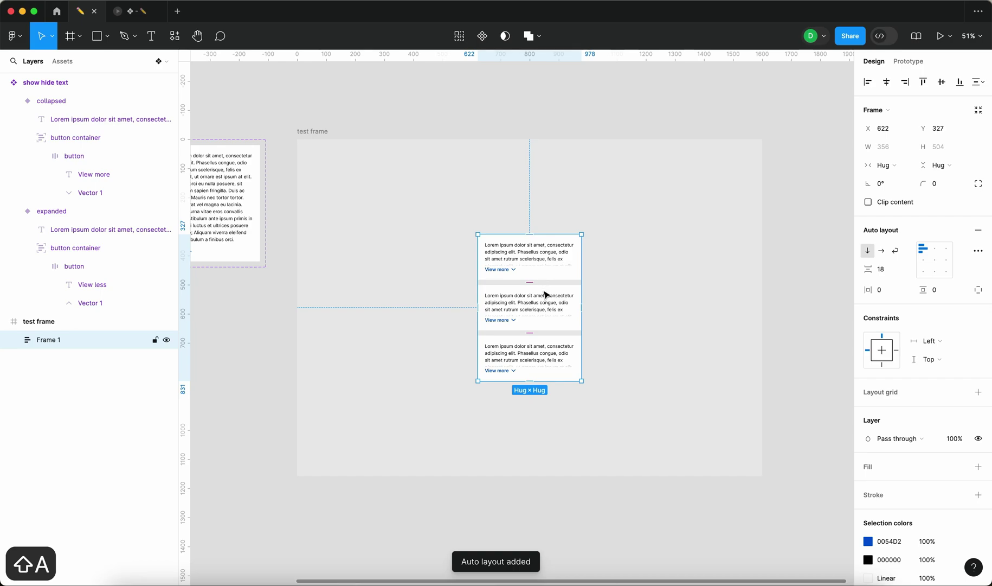
Duplicate a card to make four, then expand the second card in the prototype
click(550, 259)
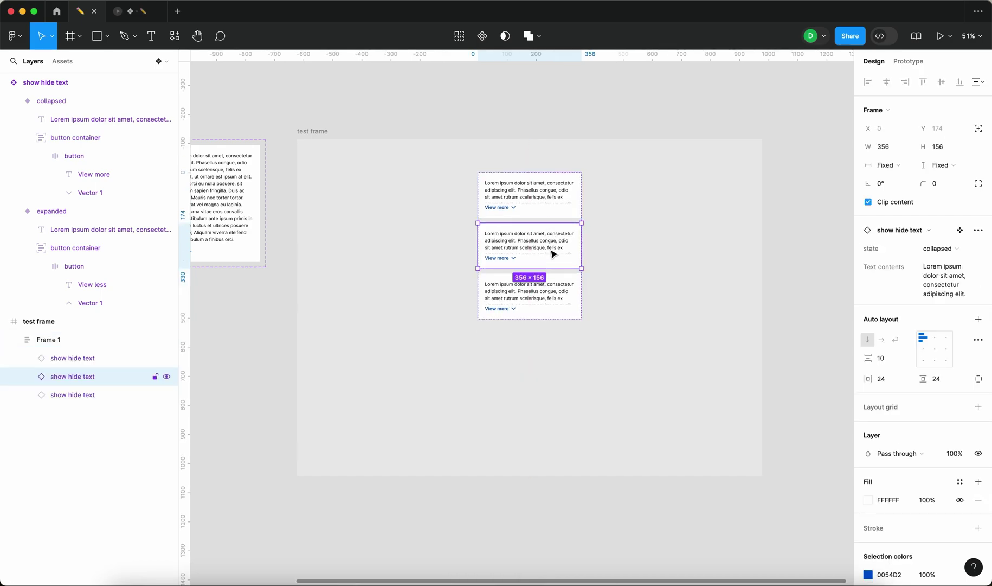
key(super+d)
click(680, 260)
click(133, 11)
click(587, 265)
click(549, 261)
Toggle the second and third cards in the prototype, then return to the design file
click(543, 267)
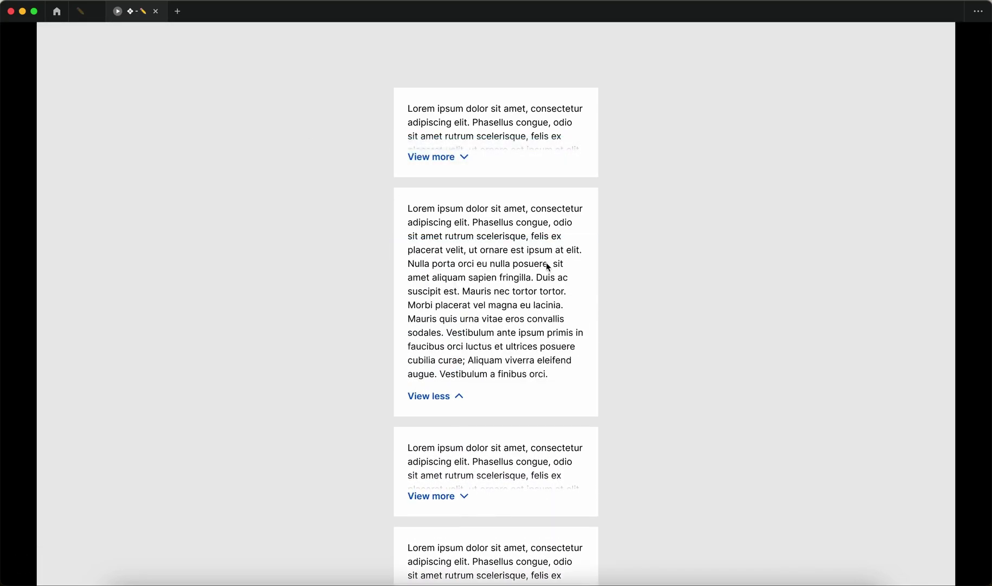
click(540, 495)
scroll(704, 442, down, 3)
click(558, 537)
click(558, 308)
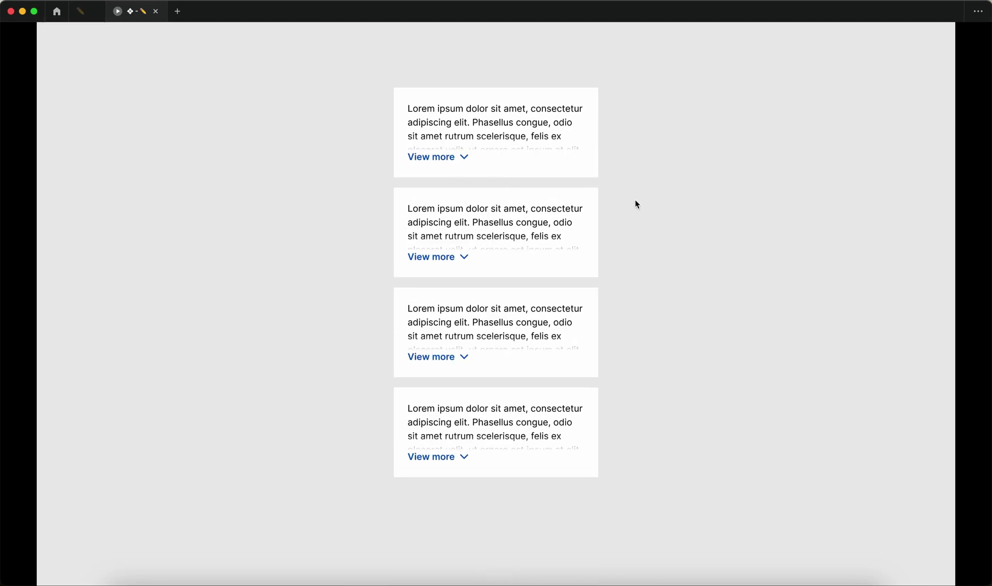
click(700, 255)
click(85, 12)
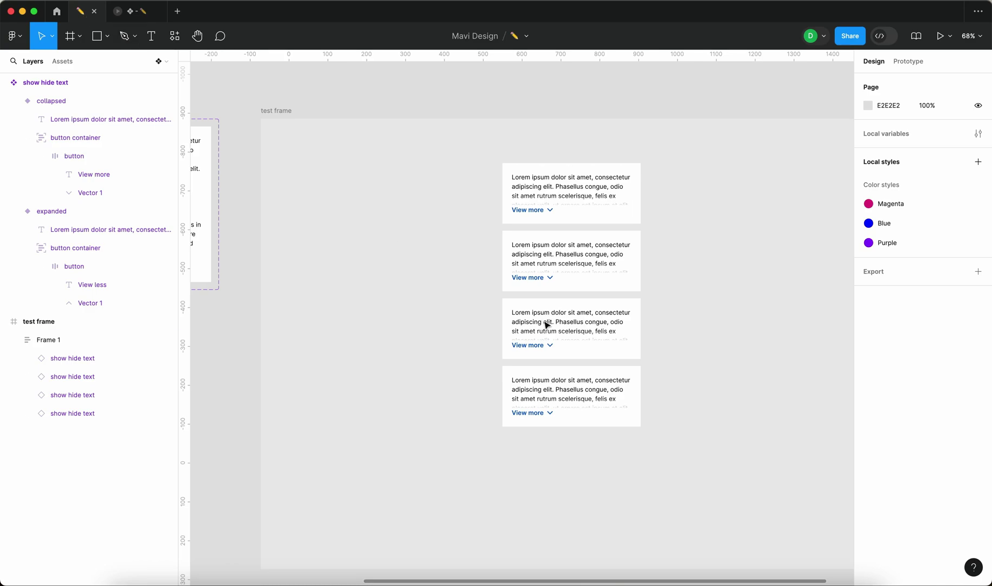
Replace the third card's text with 'as fasd fasd fsad fads fasd fasdf asd', pasted twice
double_click(547, 325)
click(964, 277)
text(as fasd fasd fsad fads fasd fasdf asd)
key(super+a)
key(super+c)
key(super+v)
key(super+v)
key(super+v)
key(super+v)
key(super+v)
key(super+v)
key(Return)
click(756, 254)
Expand and collapse the third and fourth cards in the prototype to confirm independent toggling
click(135, 10)
click(505, 359)
click(552, 390)
click(513, 353)
click(527, 412)
click(523, 375)
click(423, 500)
scroll(587, 478, down, 3)
click(526, 557)
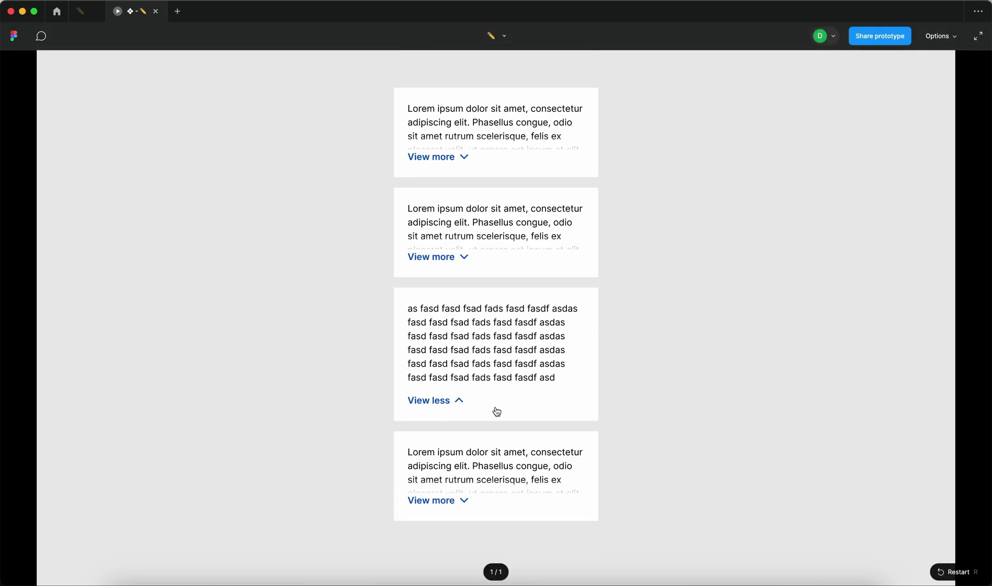
click(496, 411)
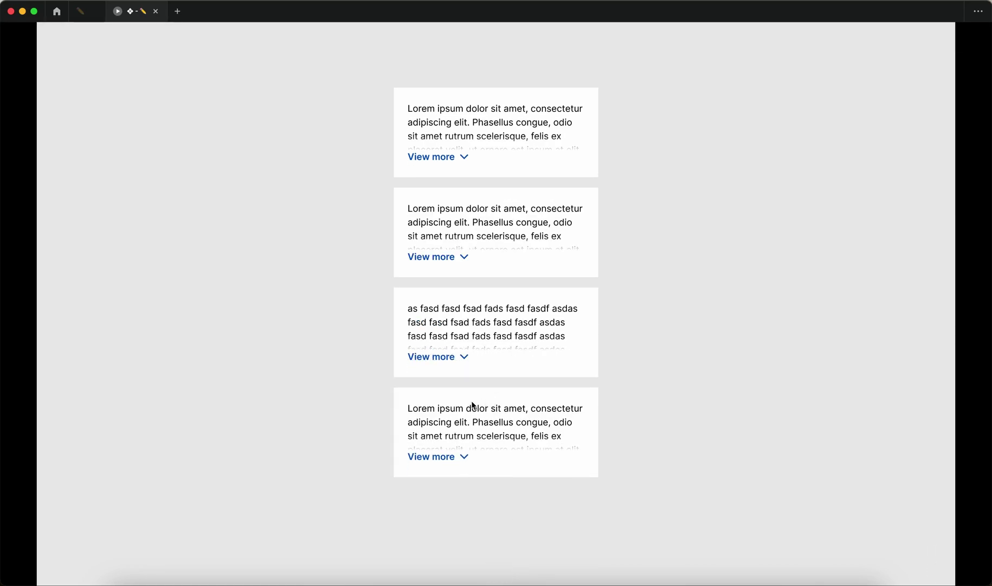